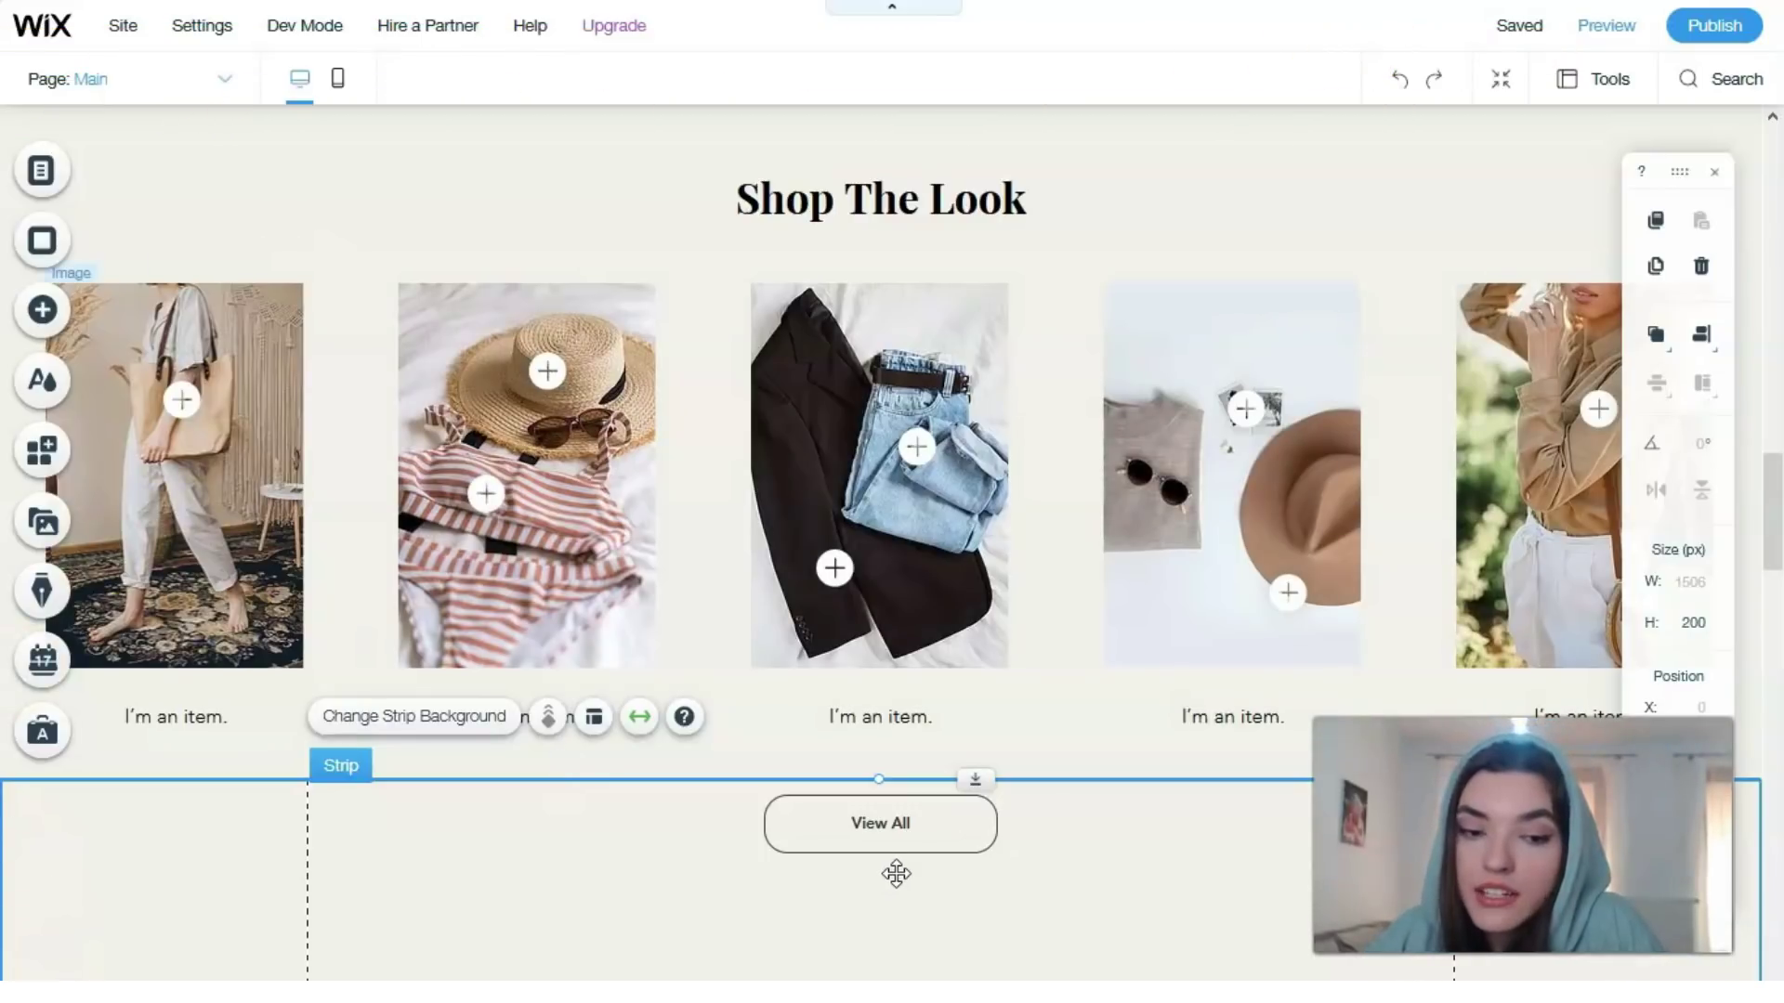
Scroll to the BellaÖ about section and select its two-column strip beside the portrait.
scroll(1000, 600, down, 6)
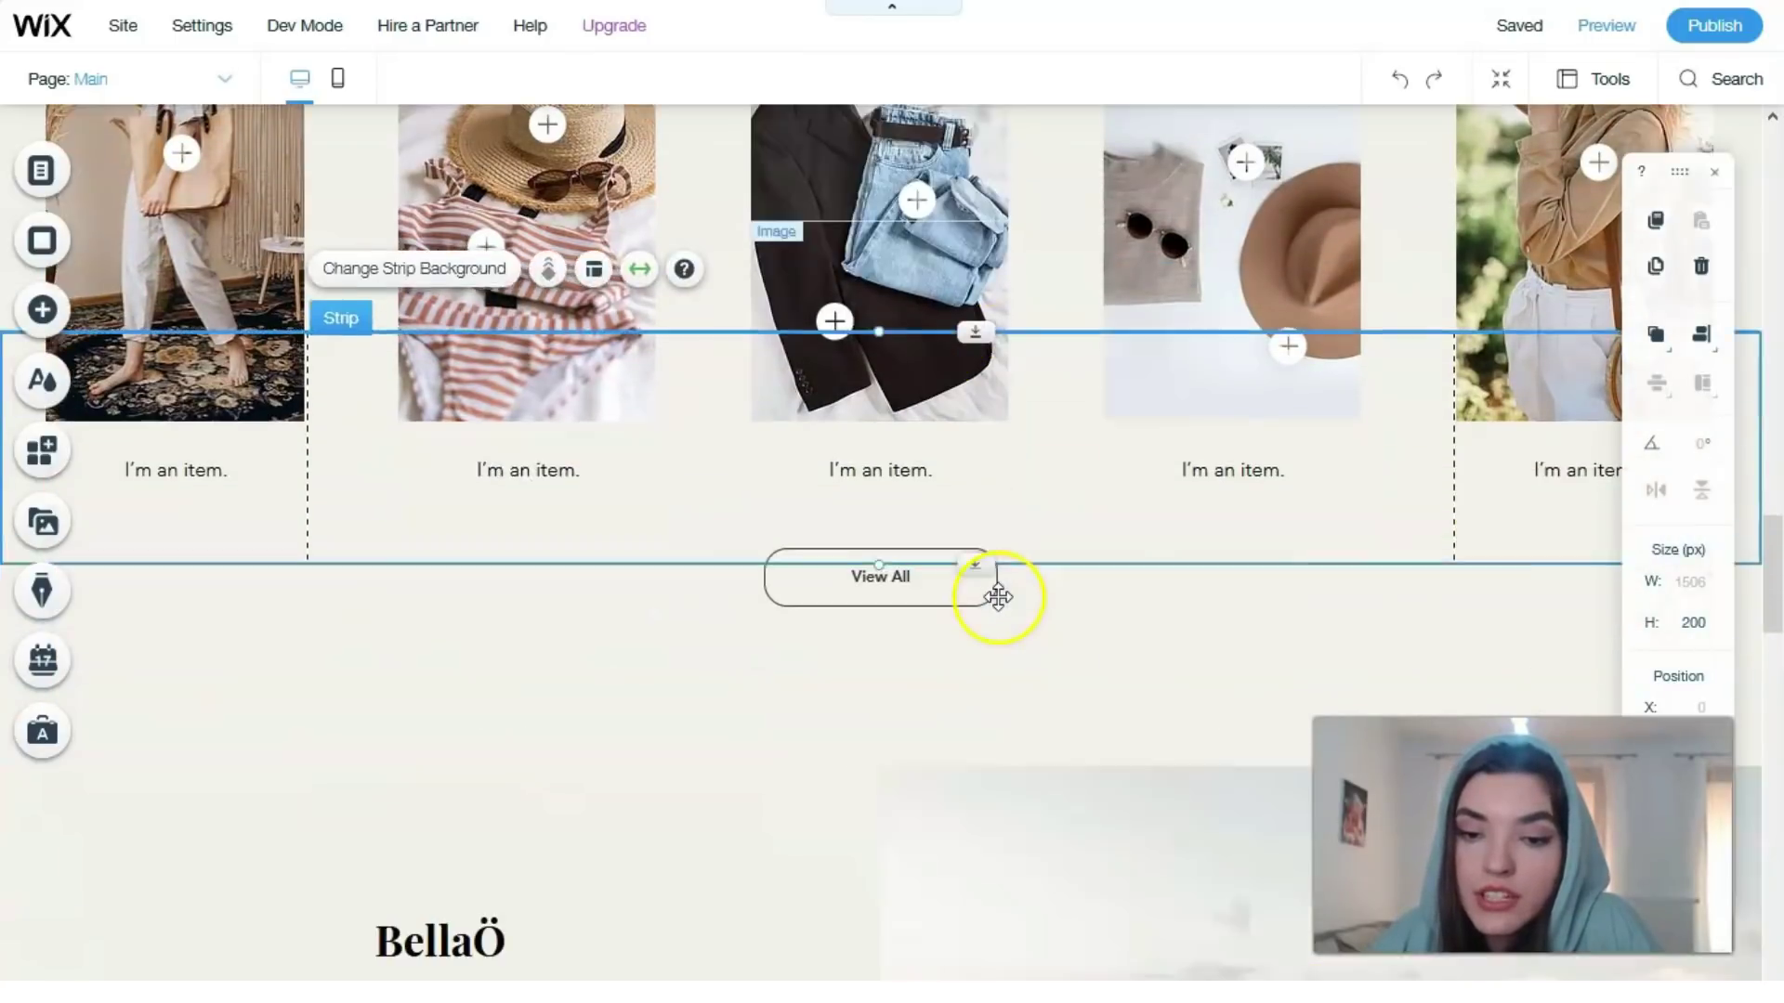
scroll(996, 597, down, 5)
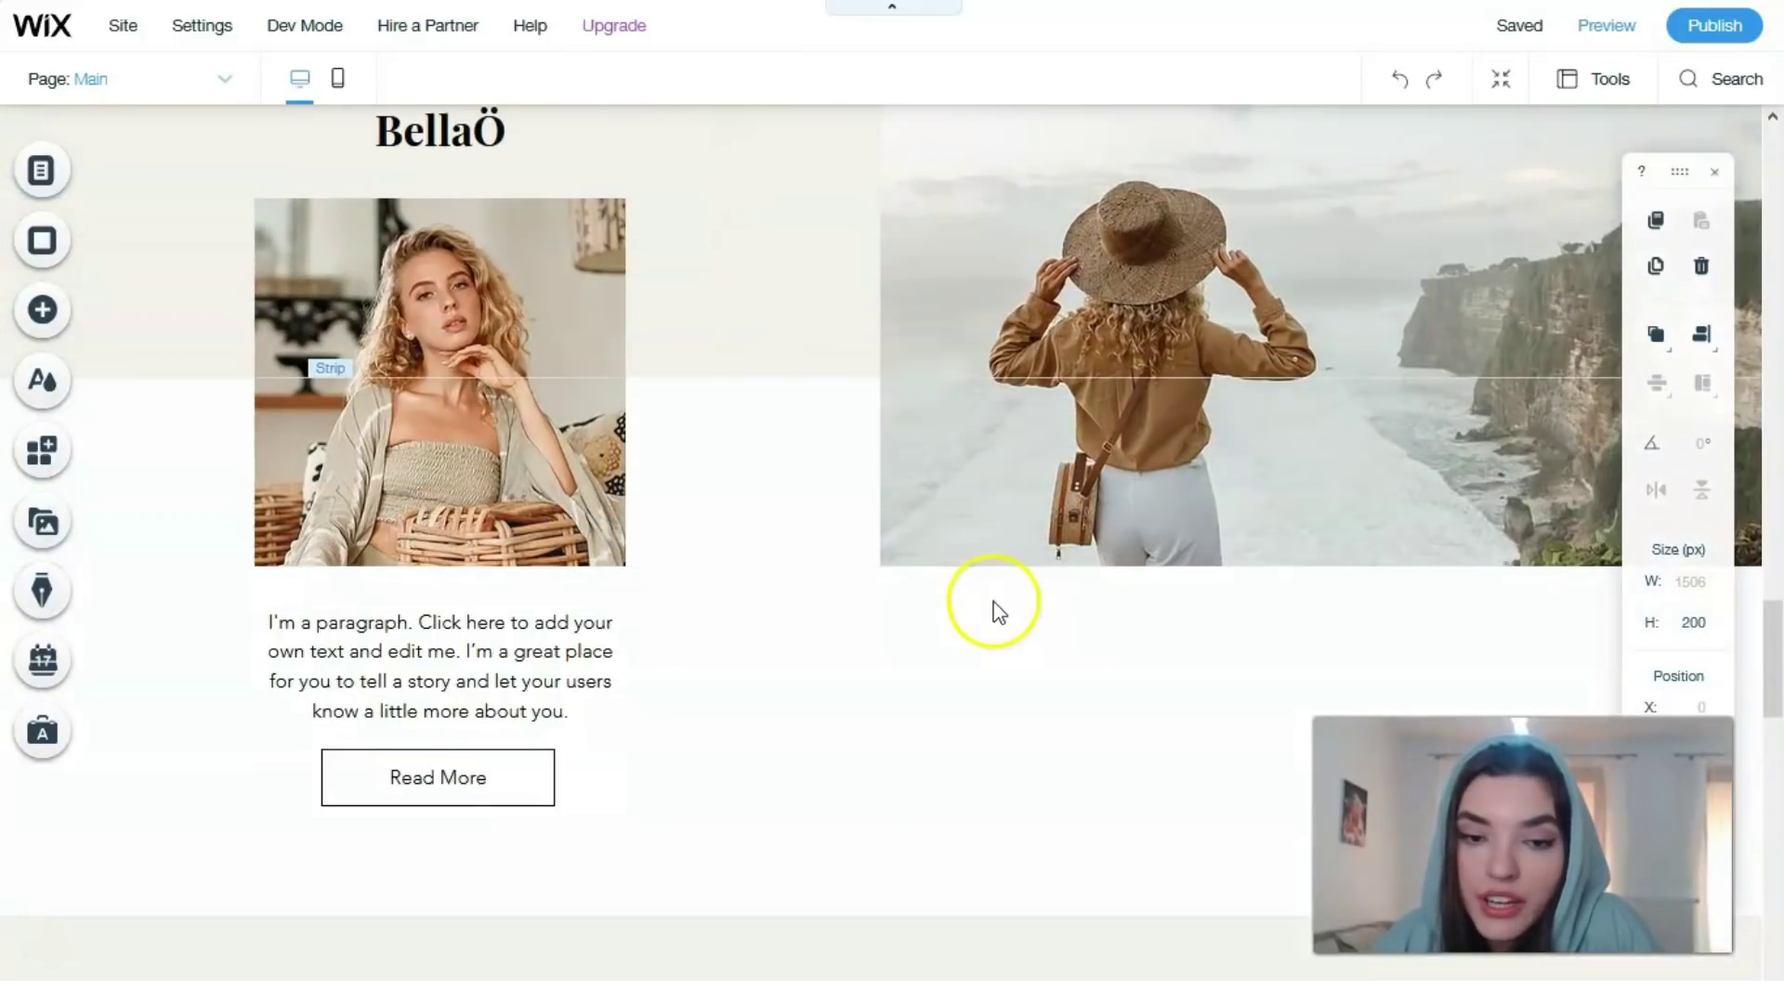
scroll(994, 613, up, 1)
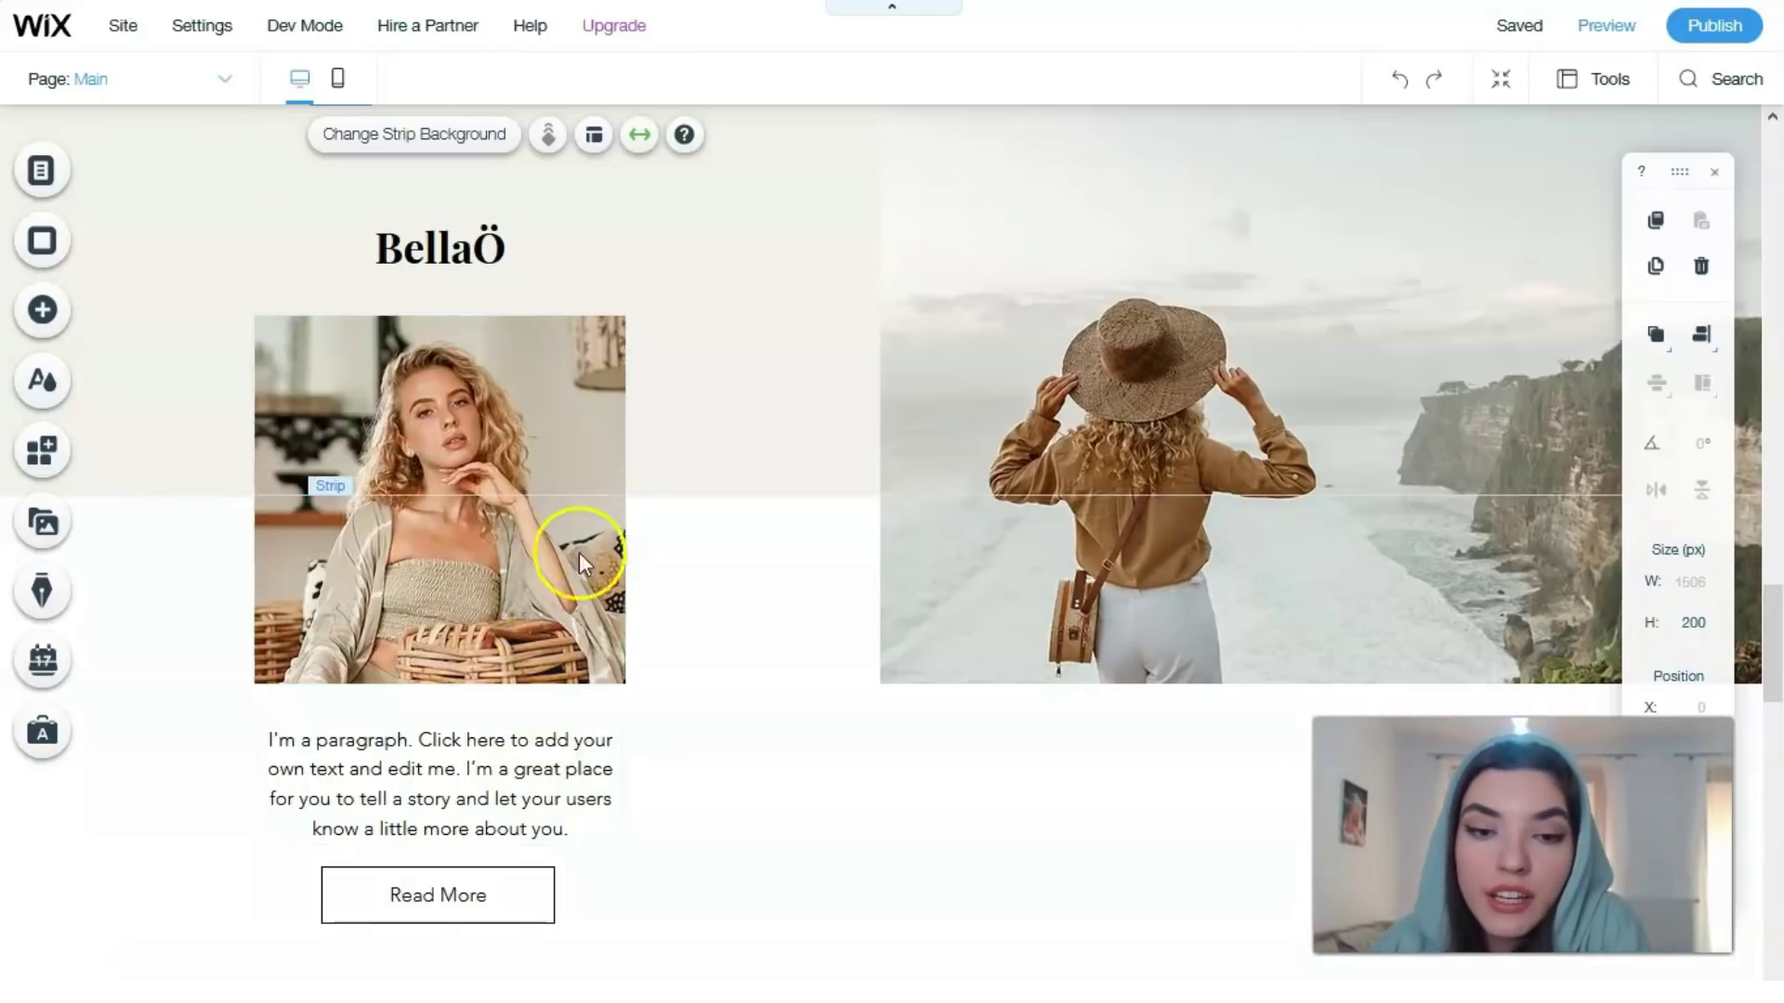
click(641, 409)
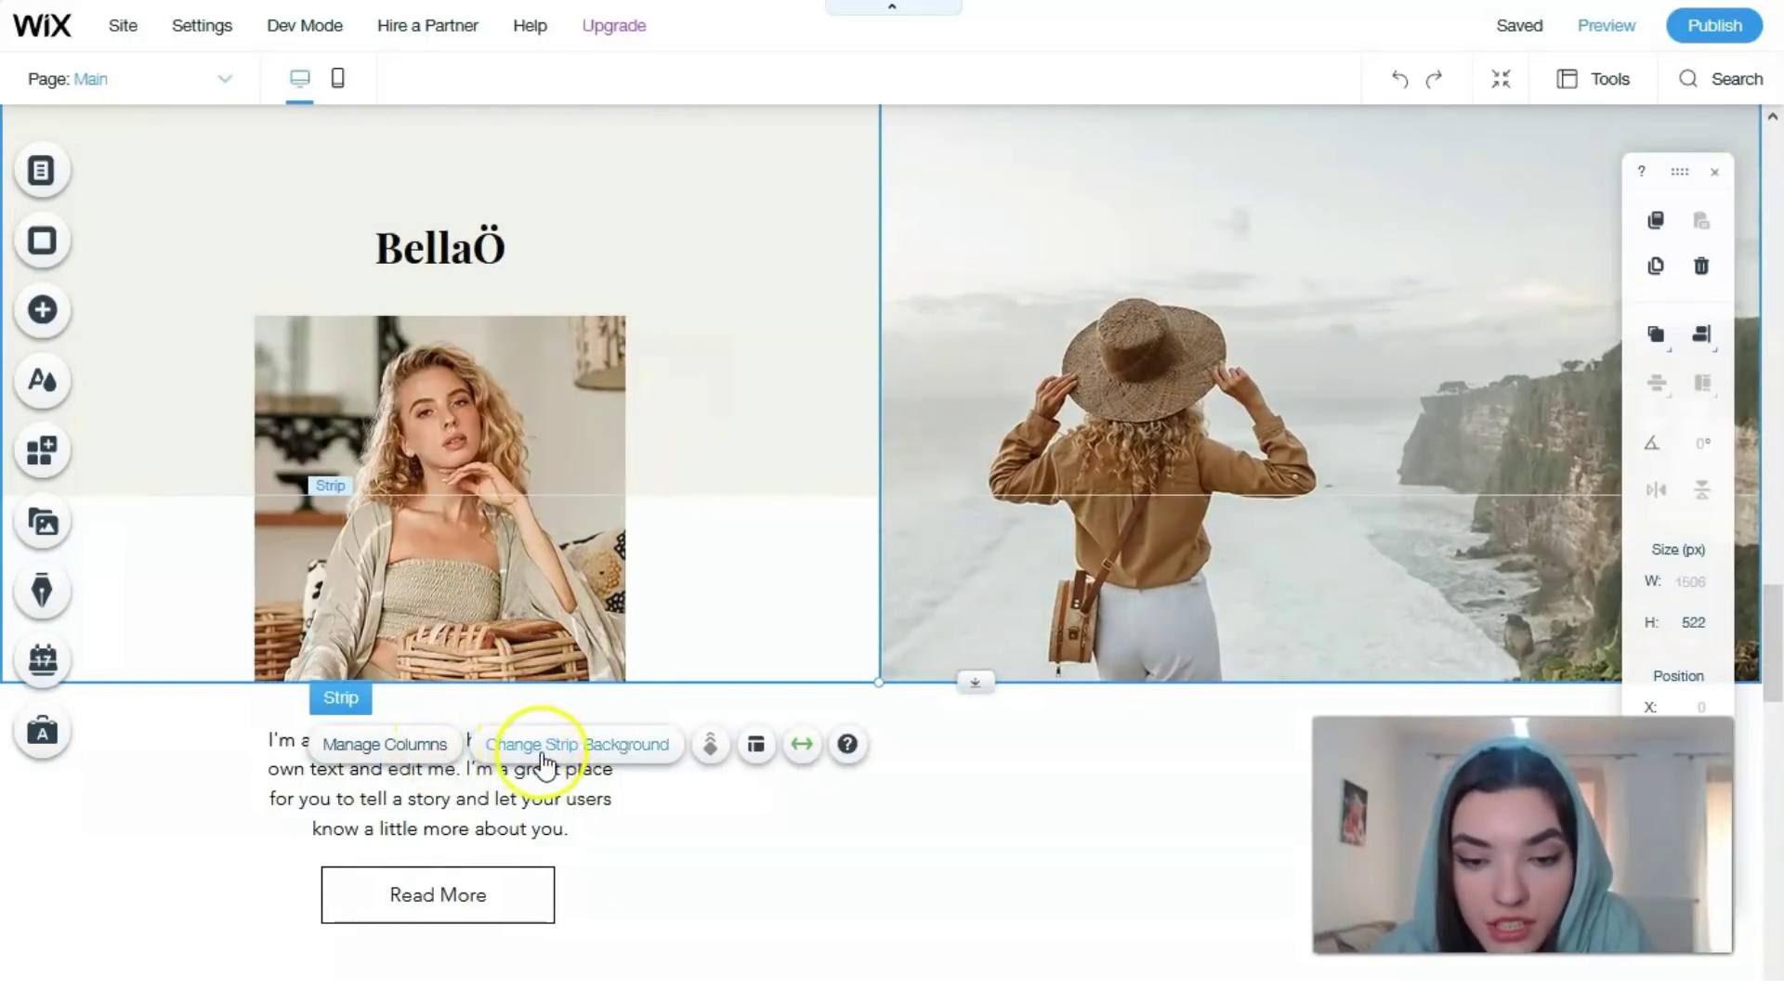
Add a Column 3 to the BellaÖ strip through Manage Columns and select it on the canvas.
click(420, 746)
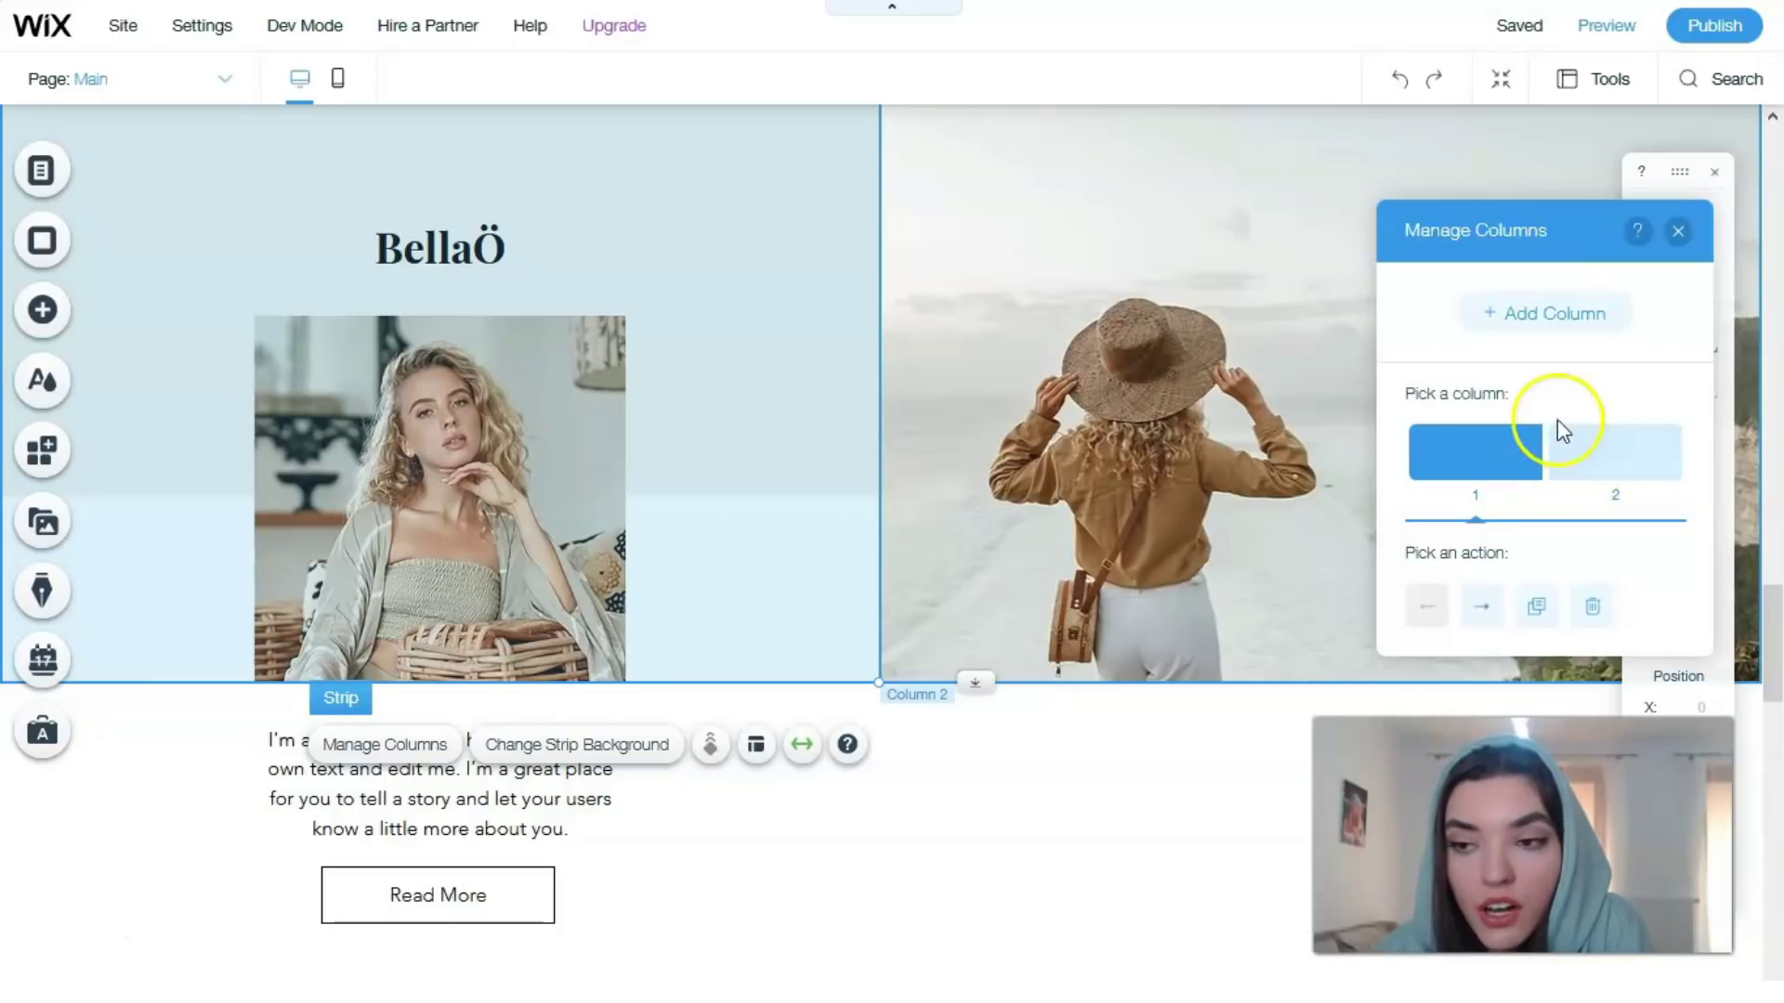
click(1552, 315)
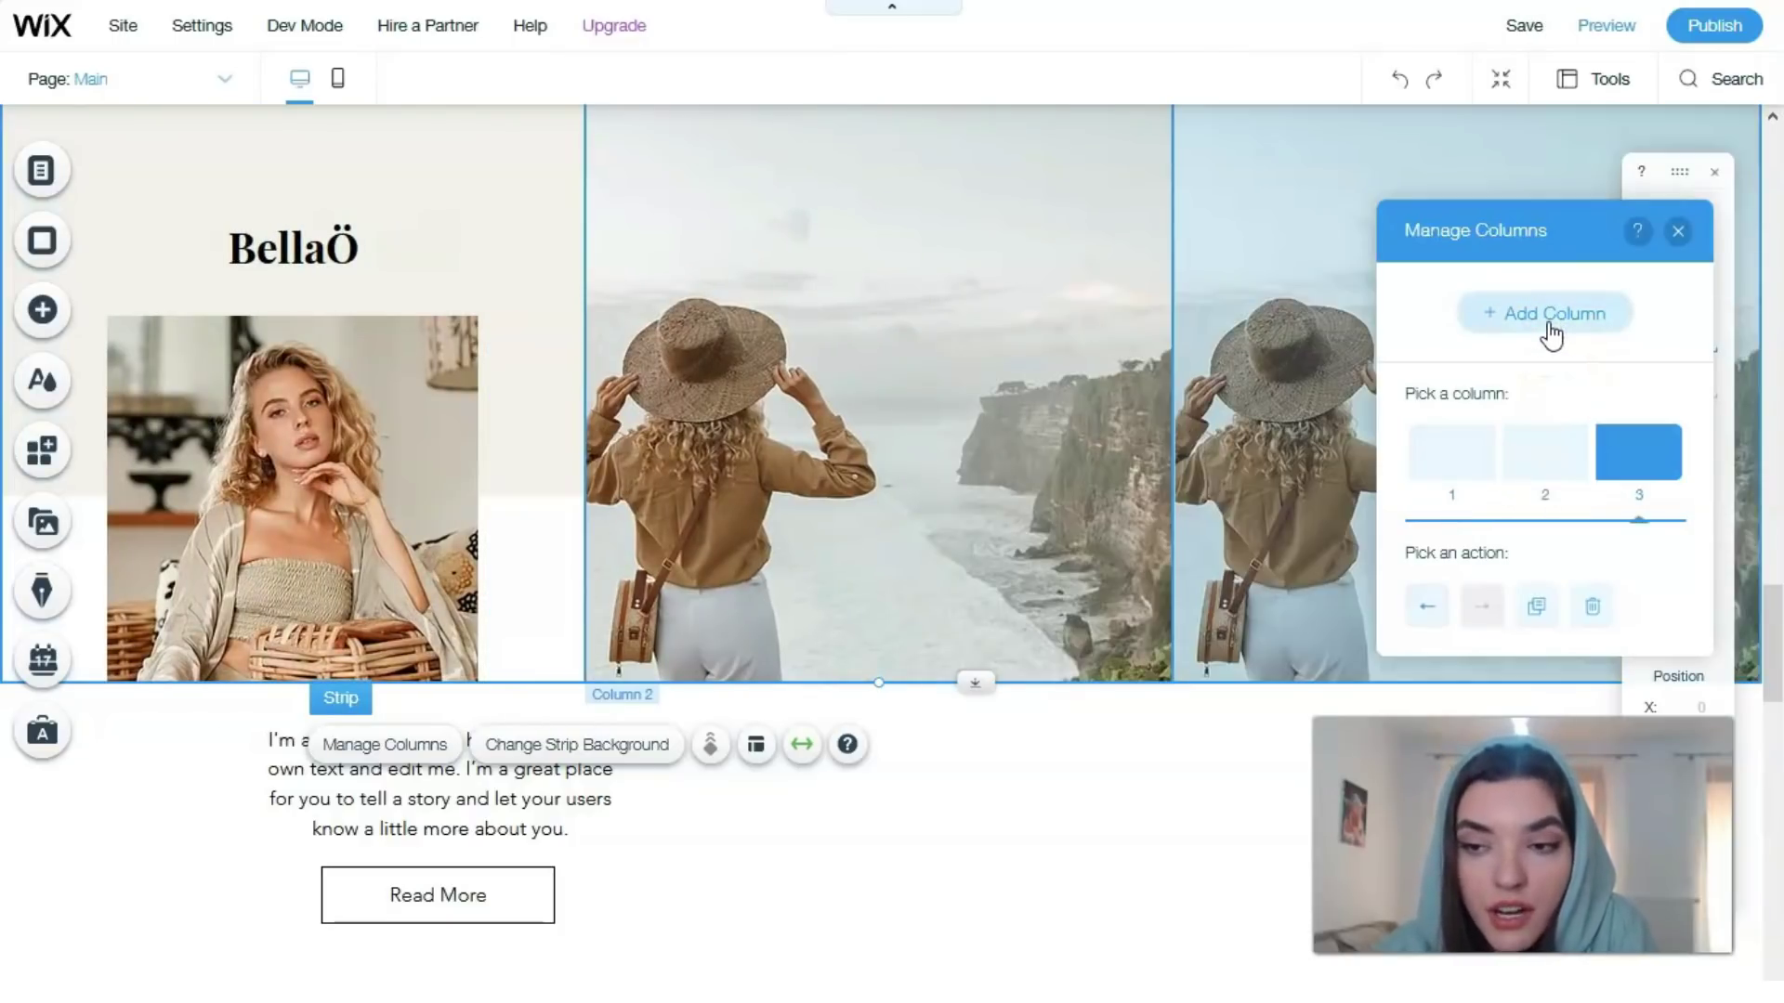
click(1613, 450)
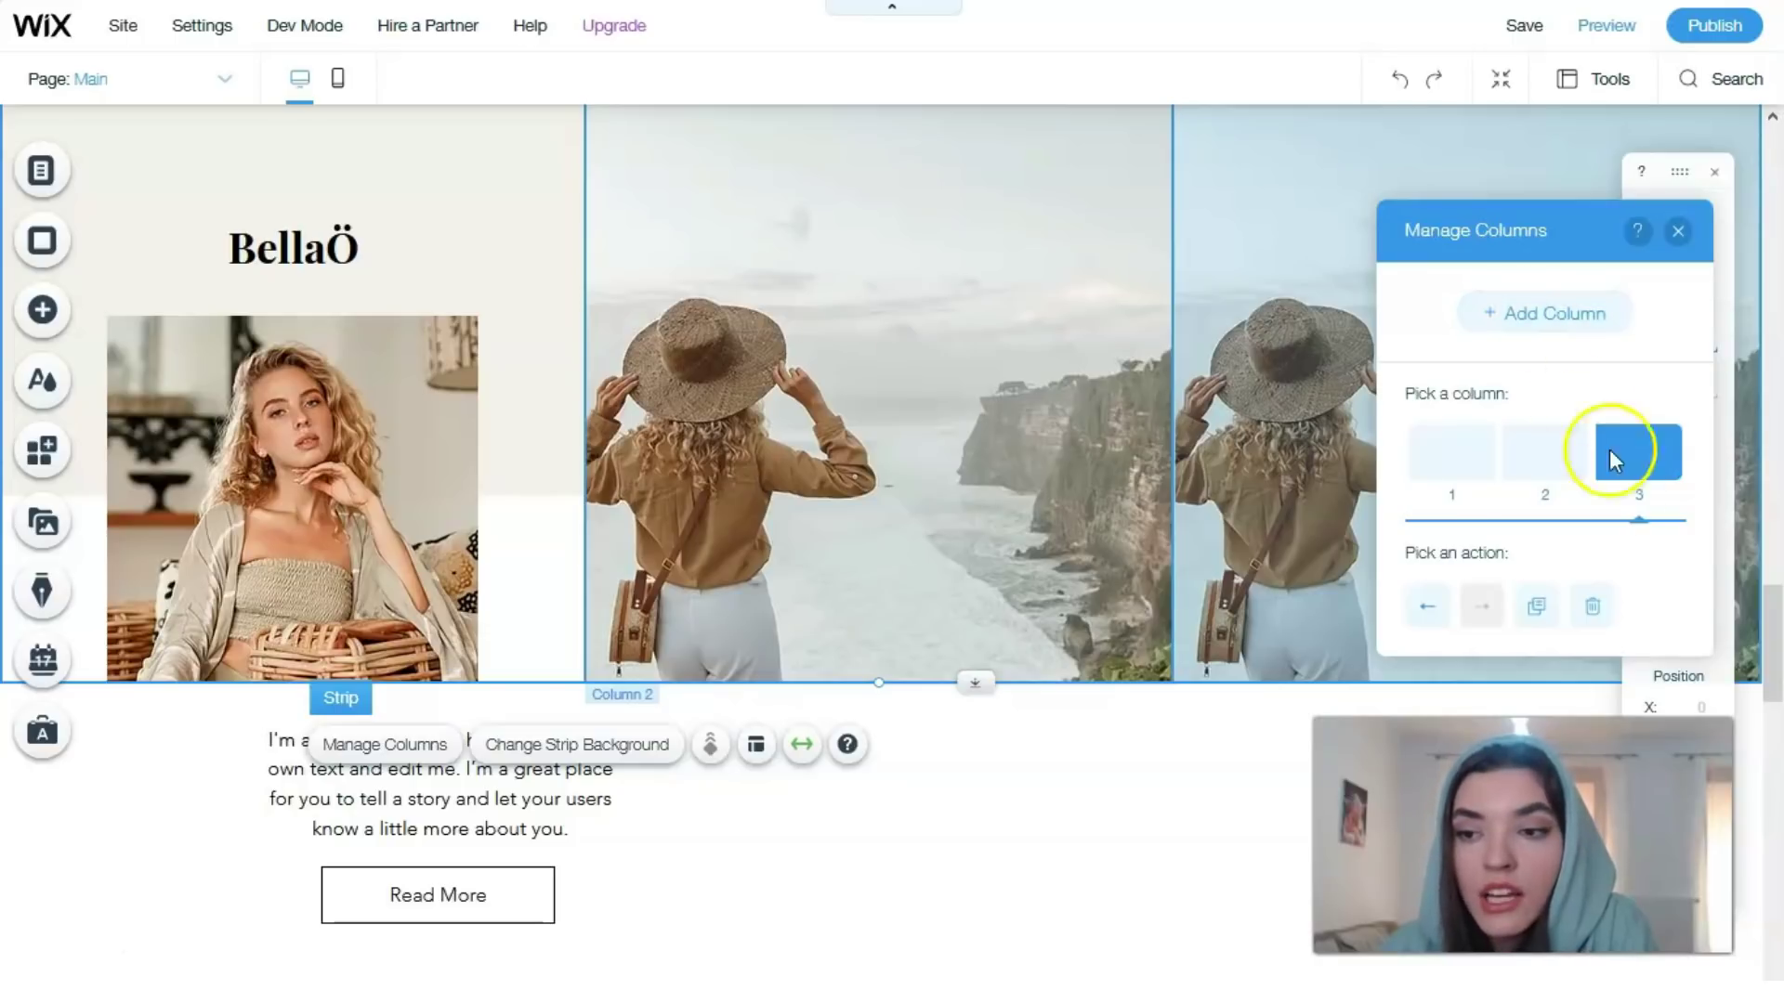
click(1260, 267)
click(1413, 339)
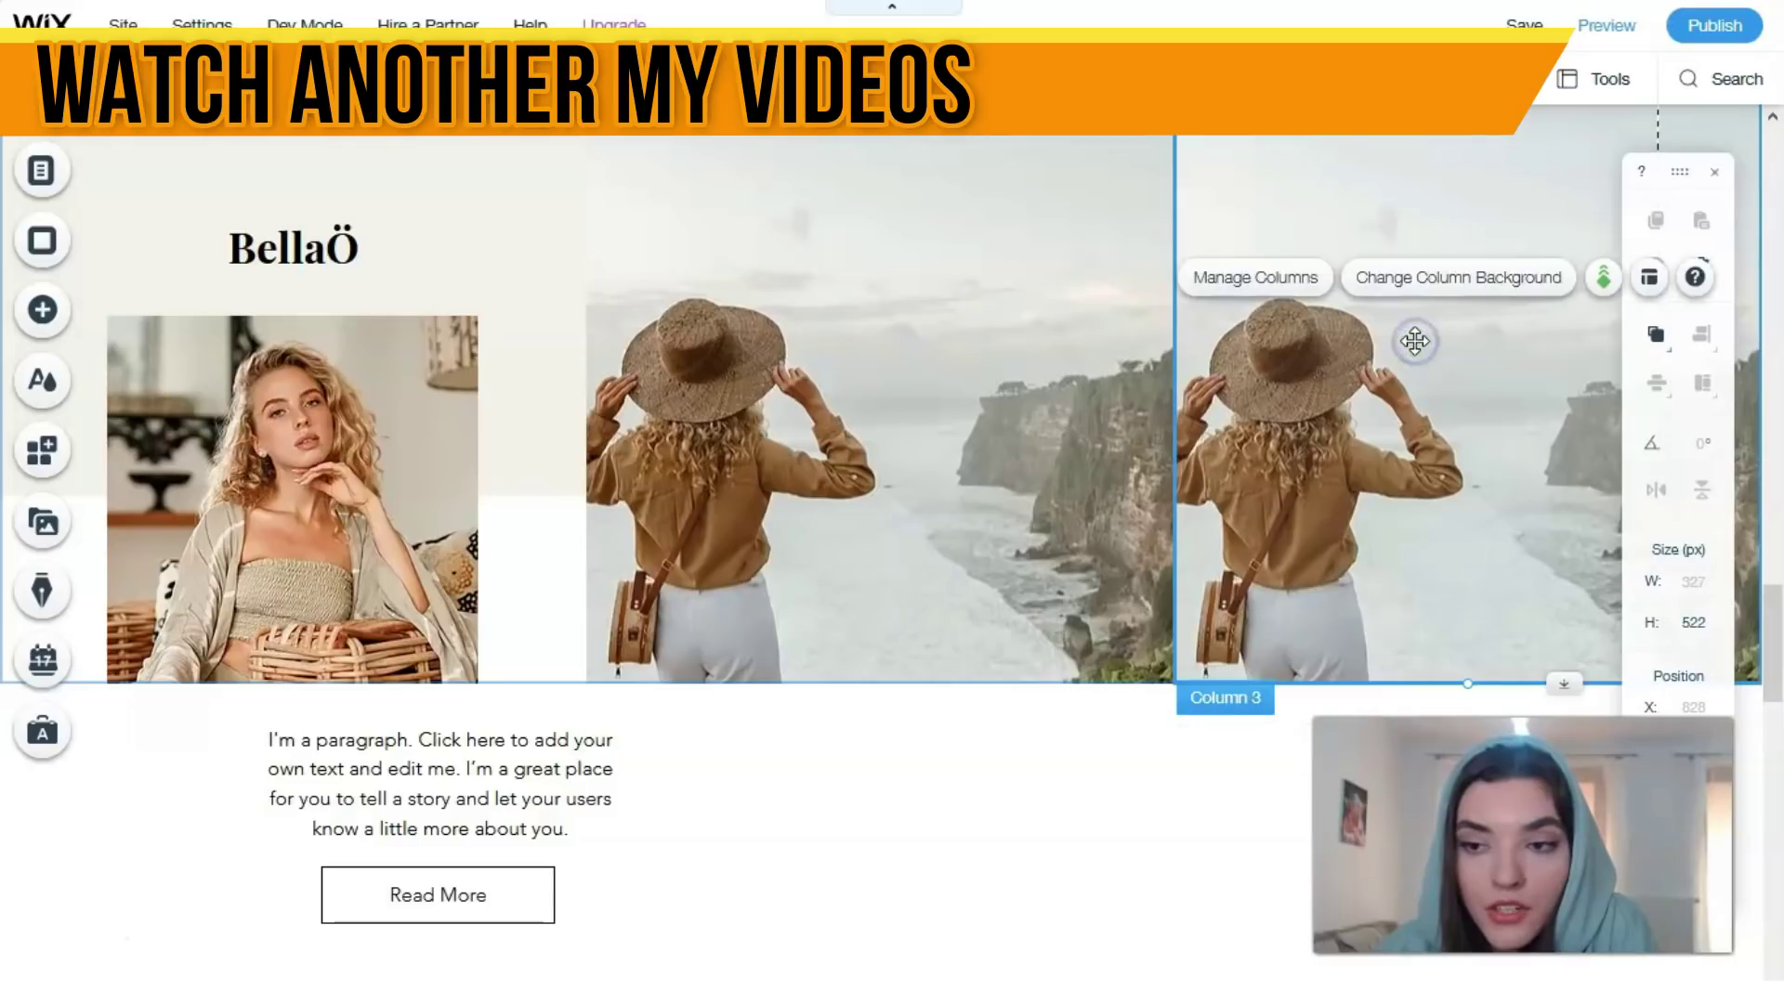
Set Column 3's background to the white curved architecture image from Selected Backgrounds.
click(1435, 290)
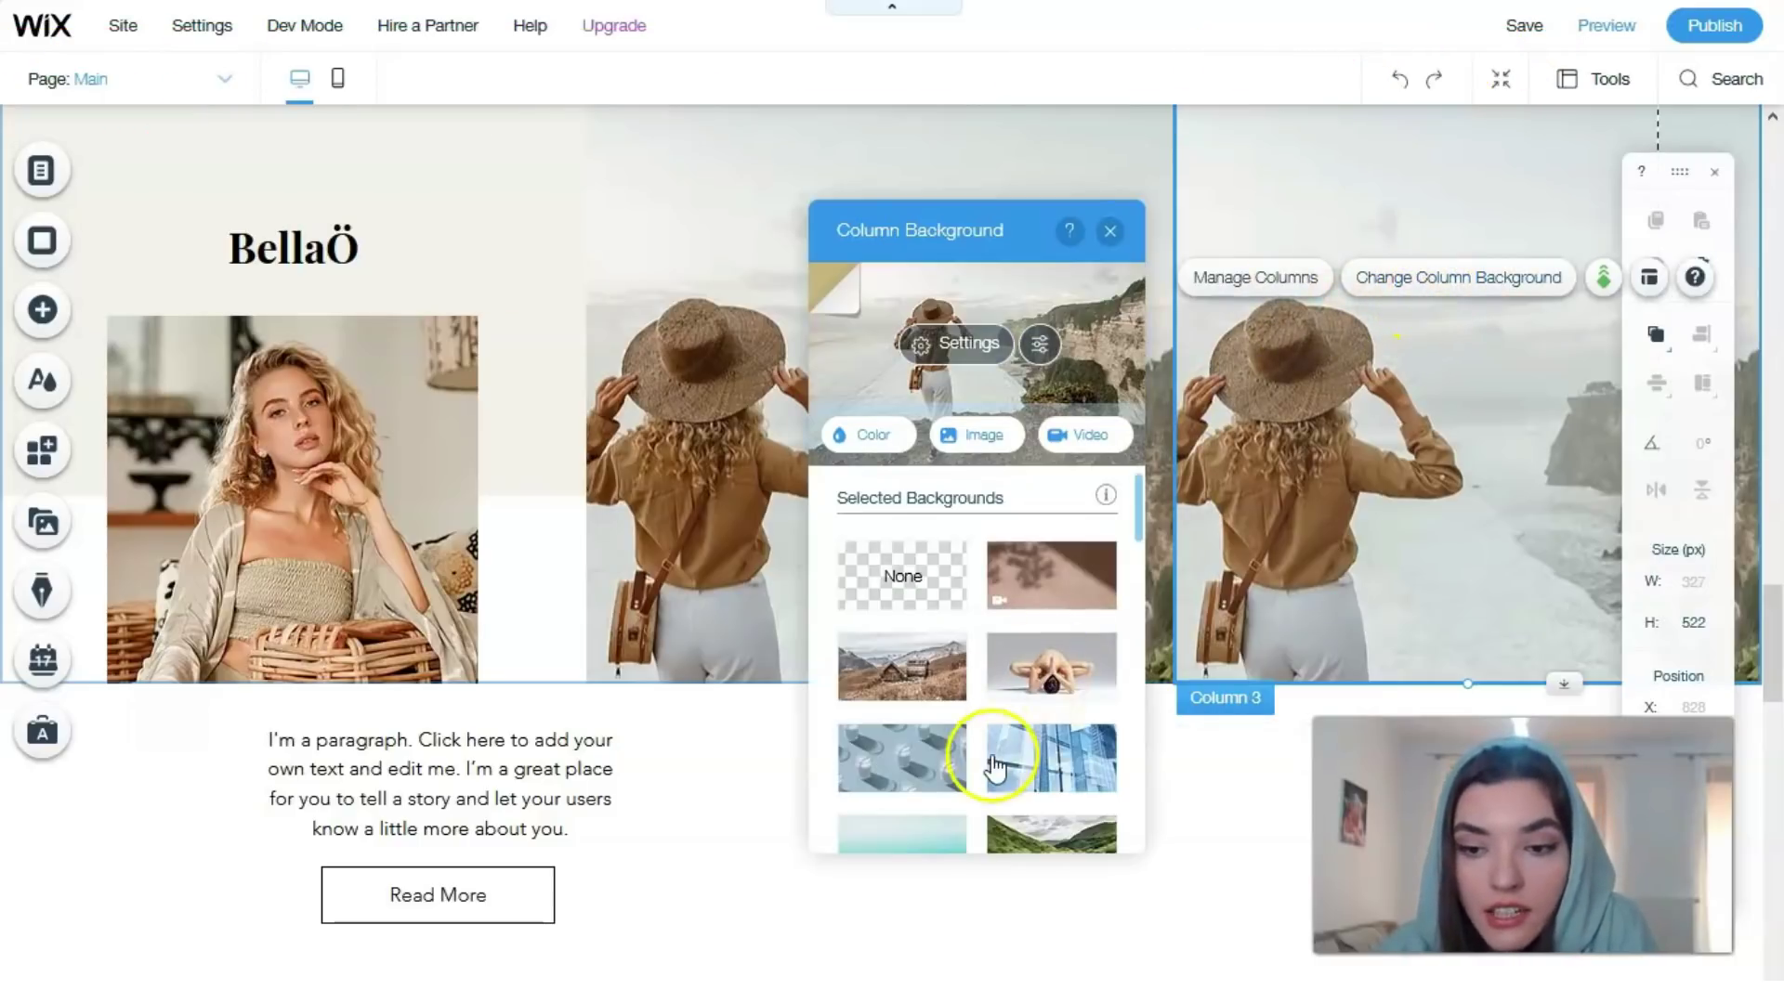
scroll(994, 743, down, 5)
scroll(1007, 722, down, 6)
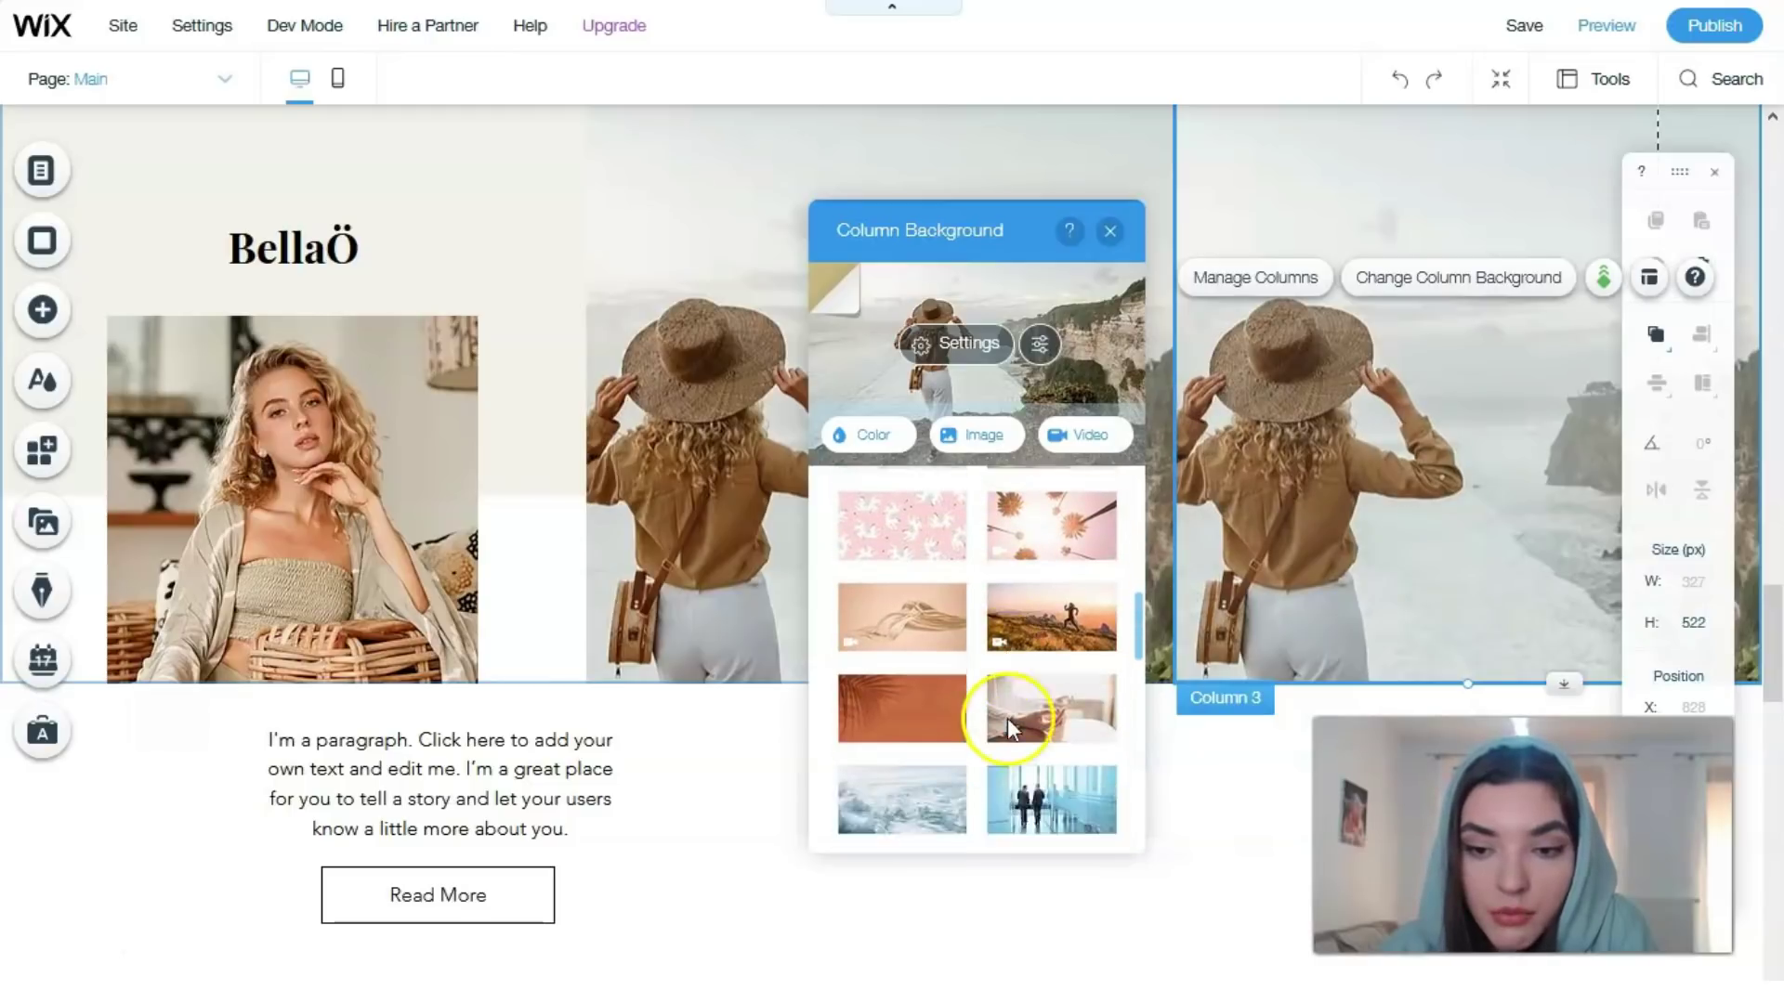
scroll(1008, 725, down, 6)
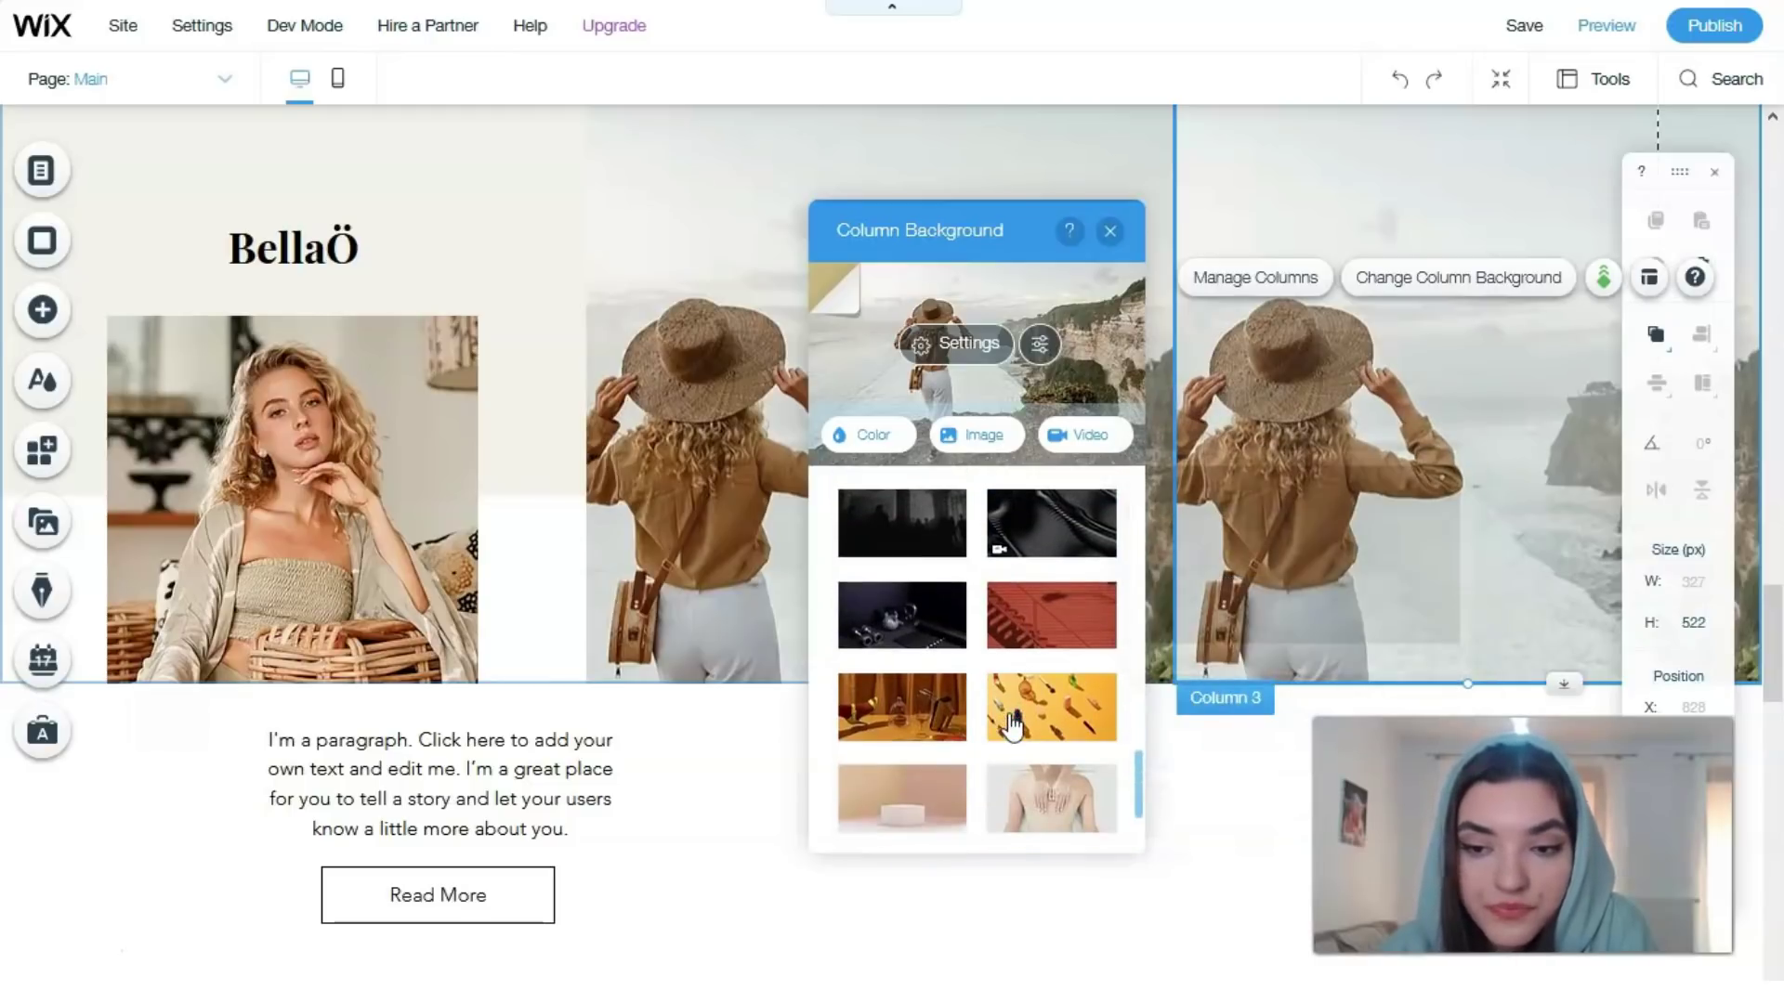
scroll(1013, 723, up, 8)
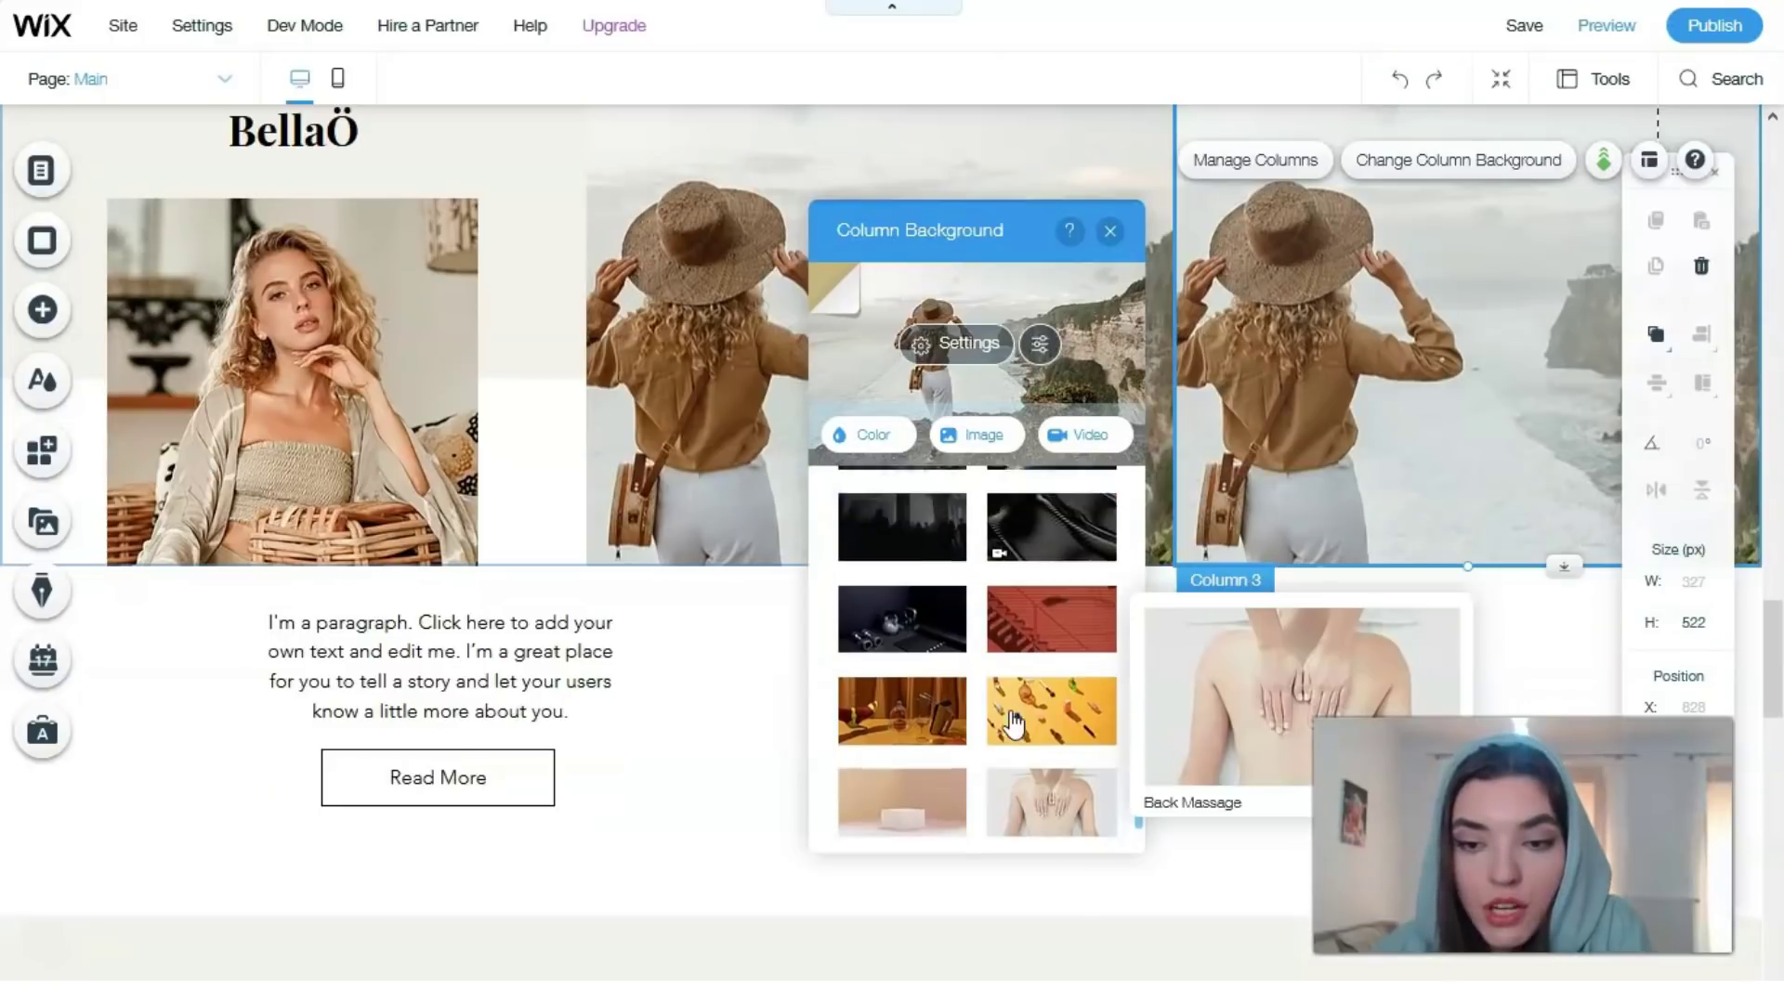
scroll(1017, 716, up, 3)
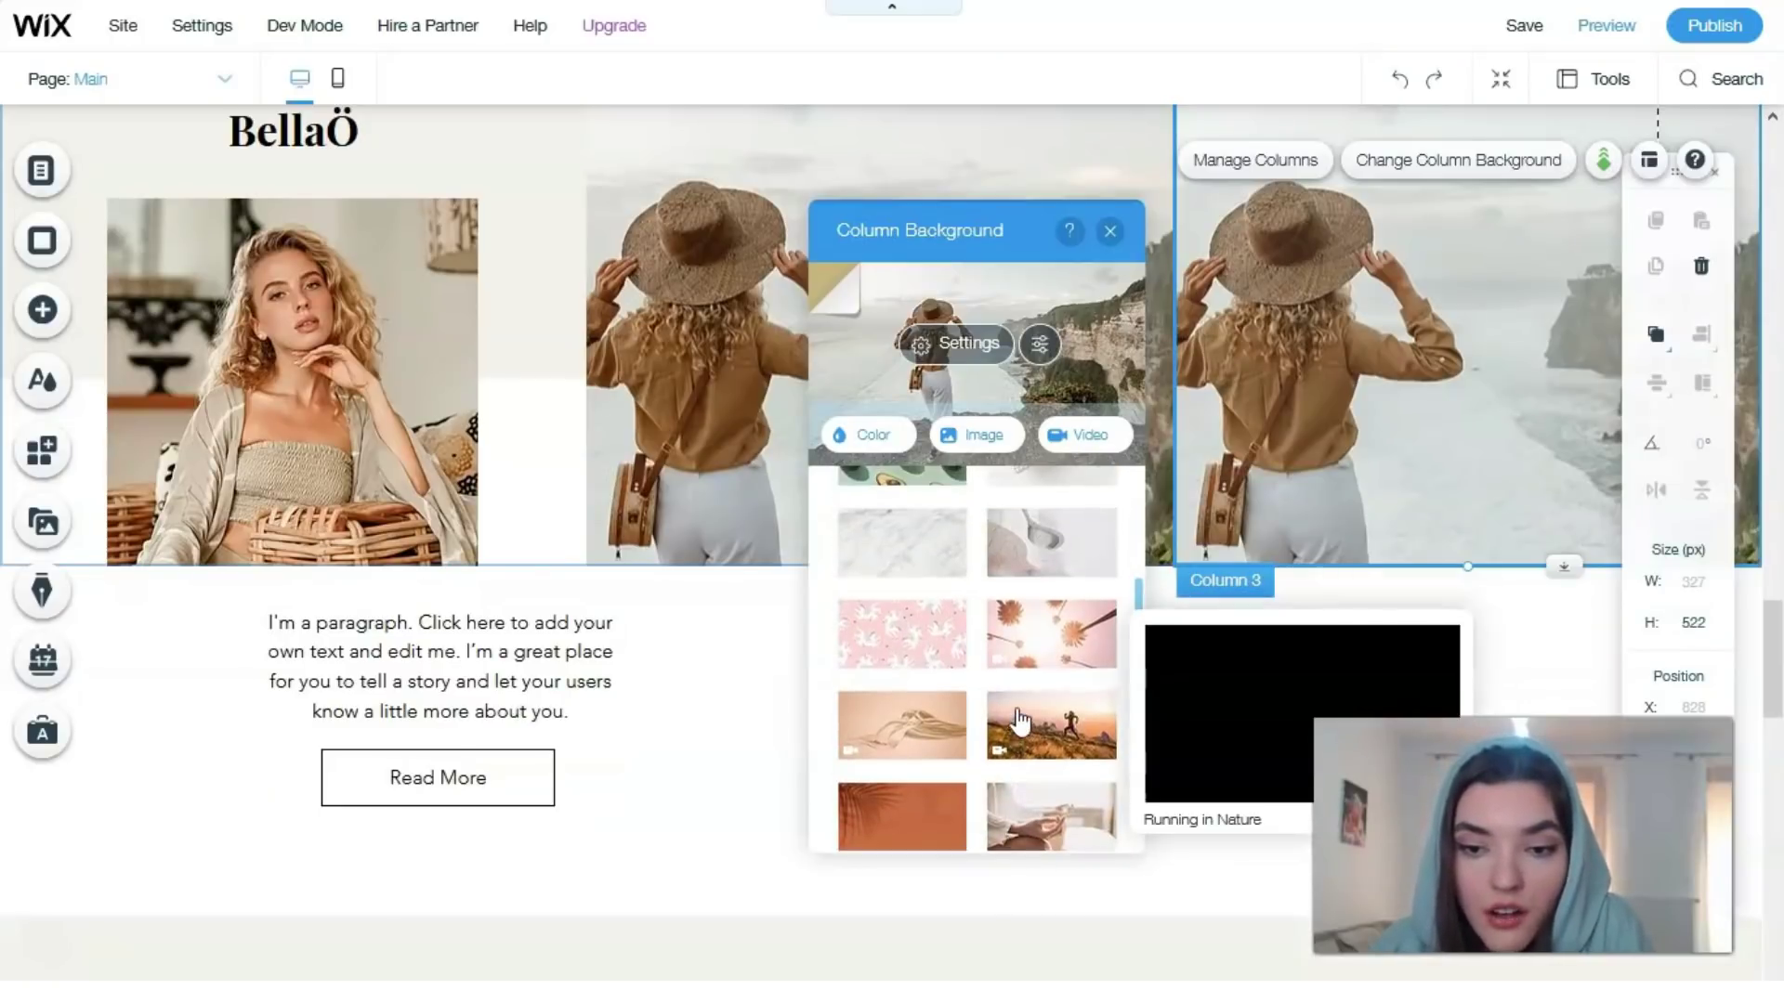
click(1038, 671)
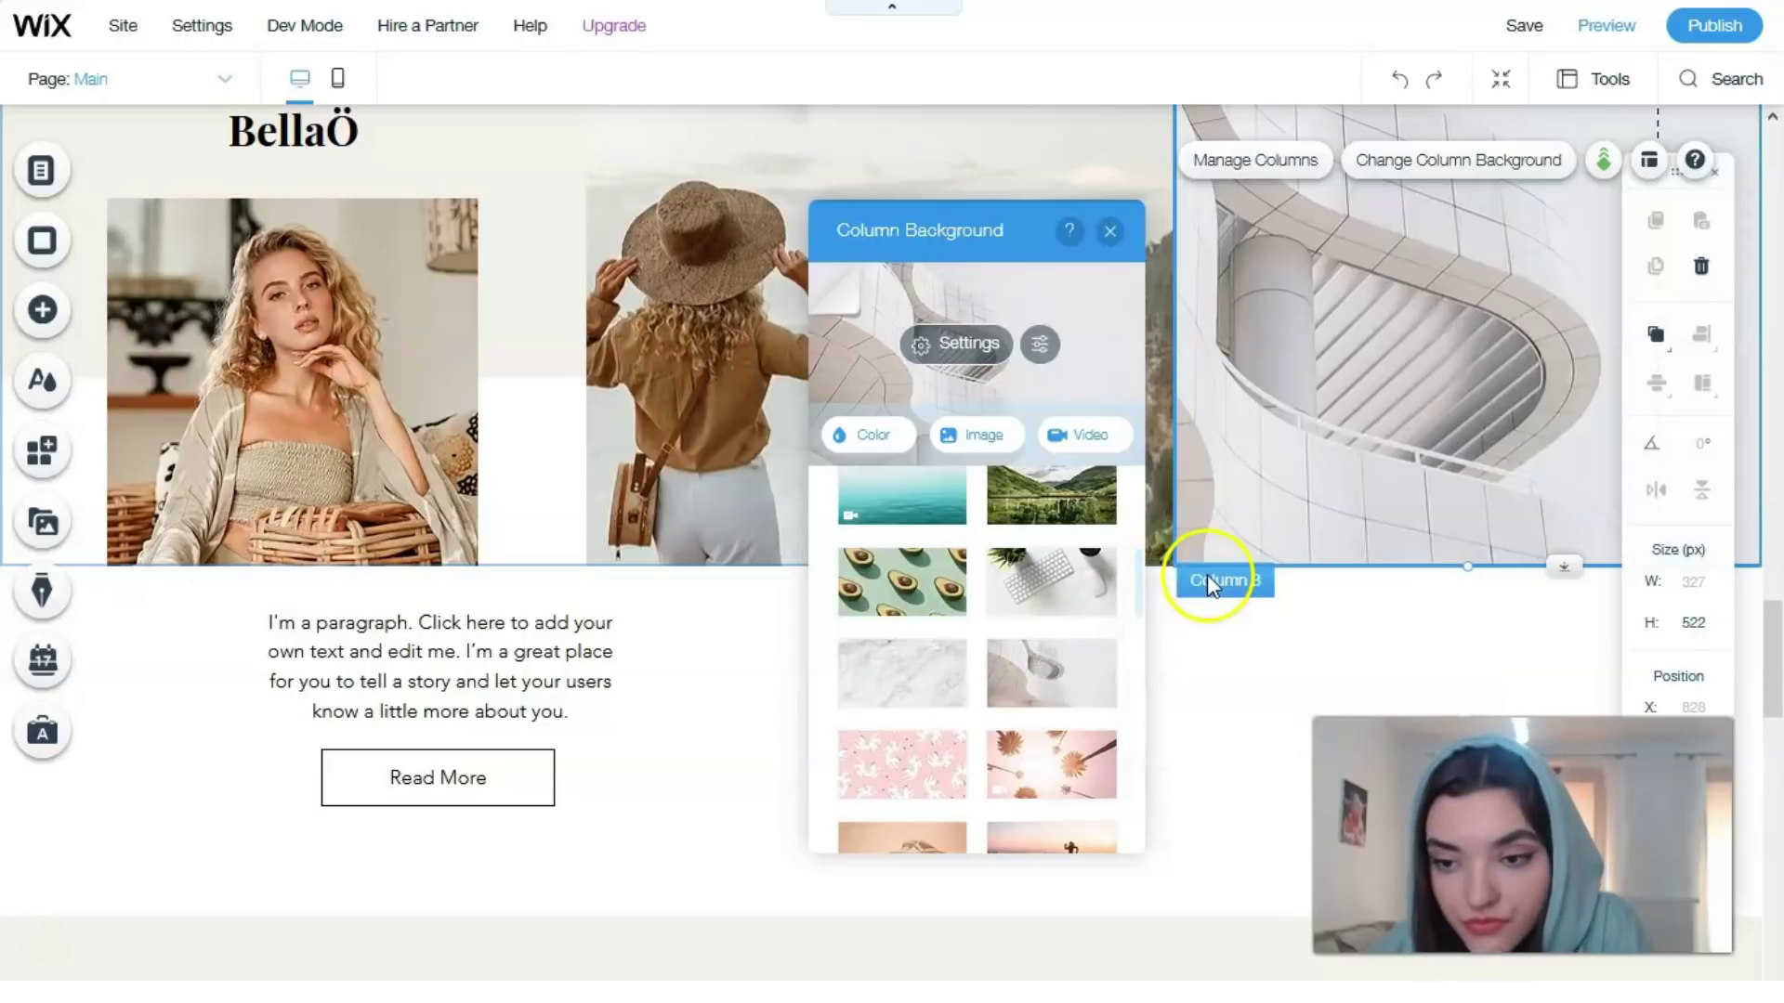
click(1117, 232)
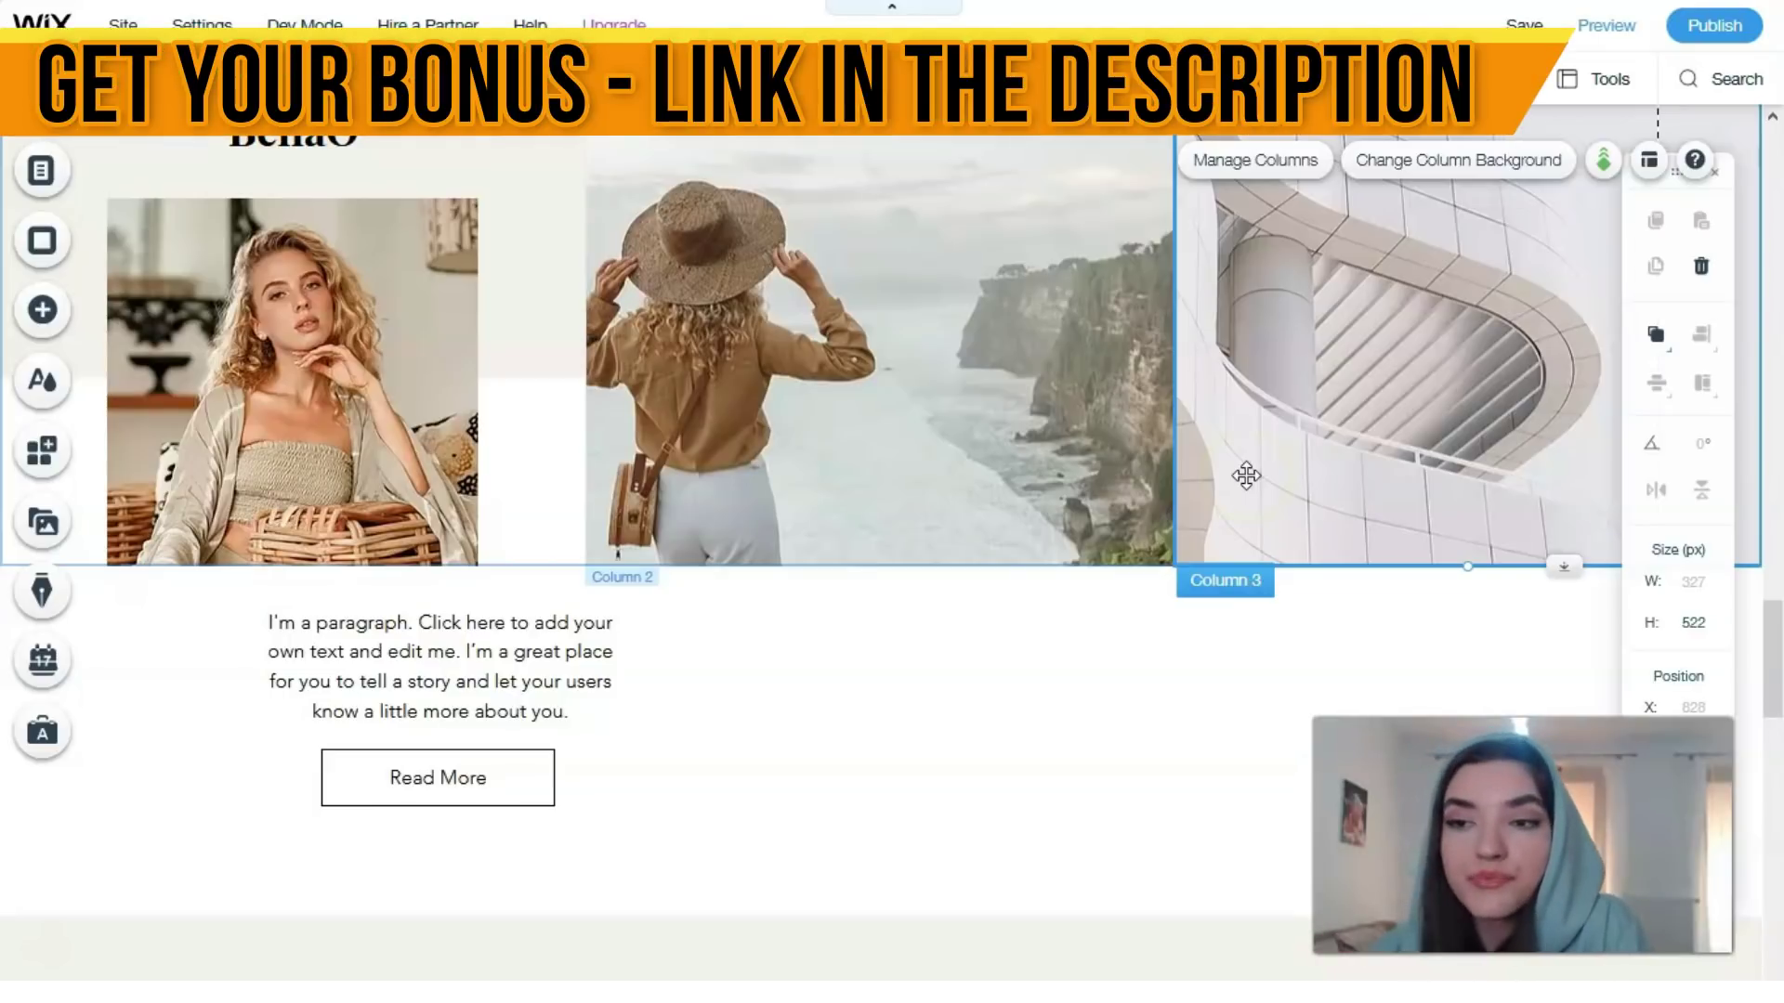
Deselect the column, scroll down to the Follow Me Instagram feed, and save with Ctrl+S.
click(862, 643)
scroll(859, 641, down, 8)
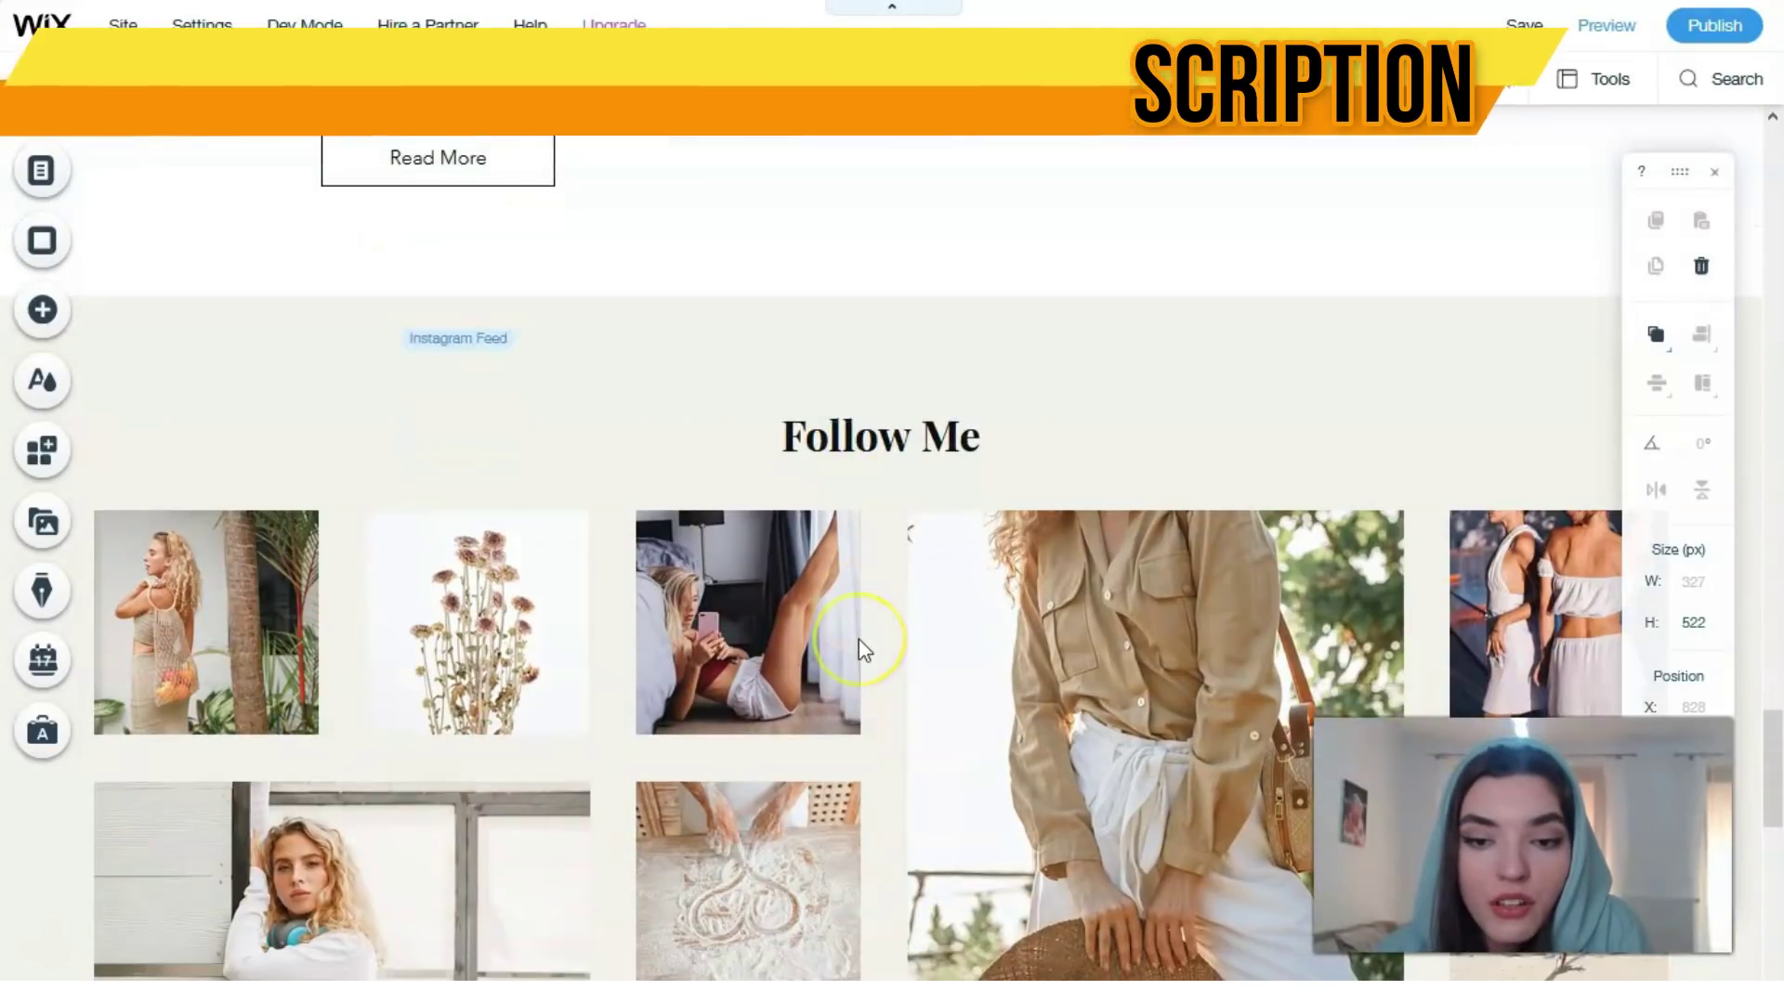
scroll(859, 637, down, 1)
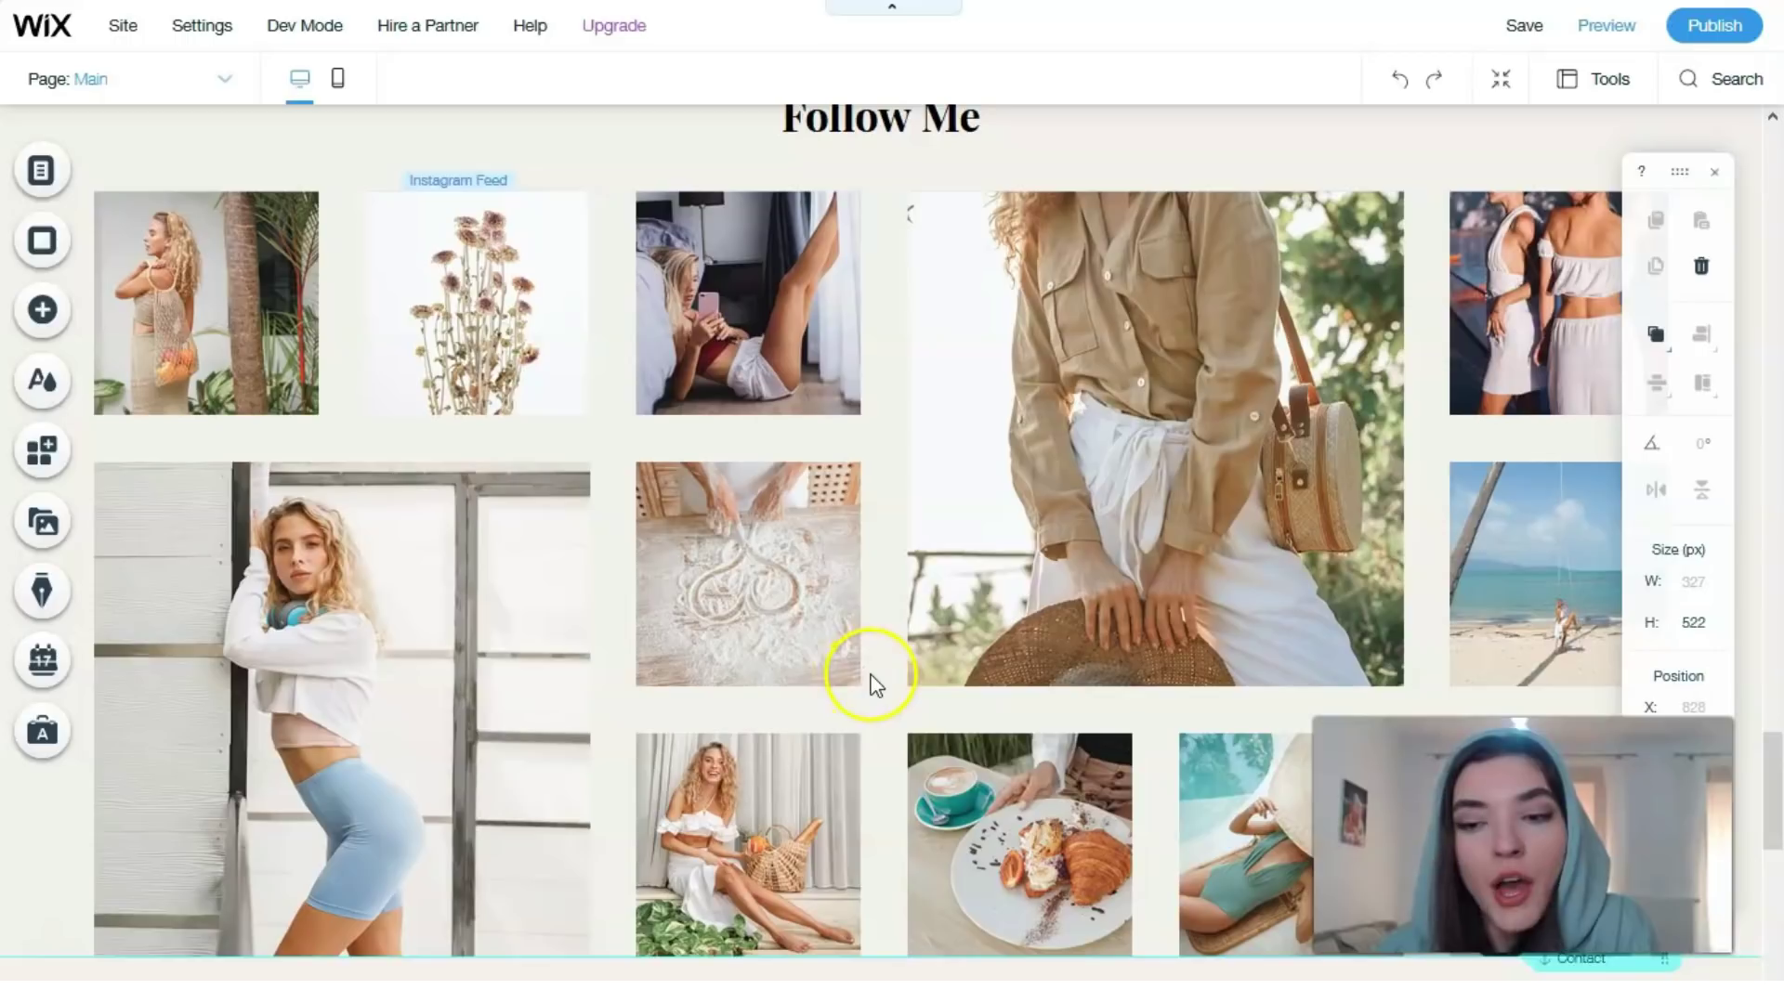
scroll(875, 674, down, 1)
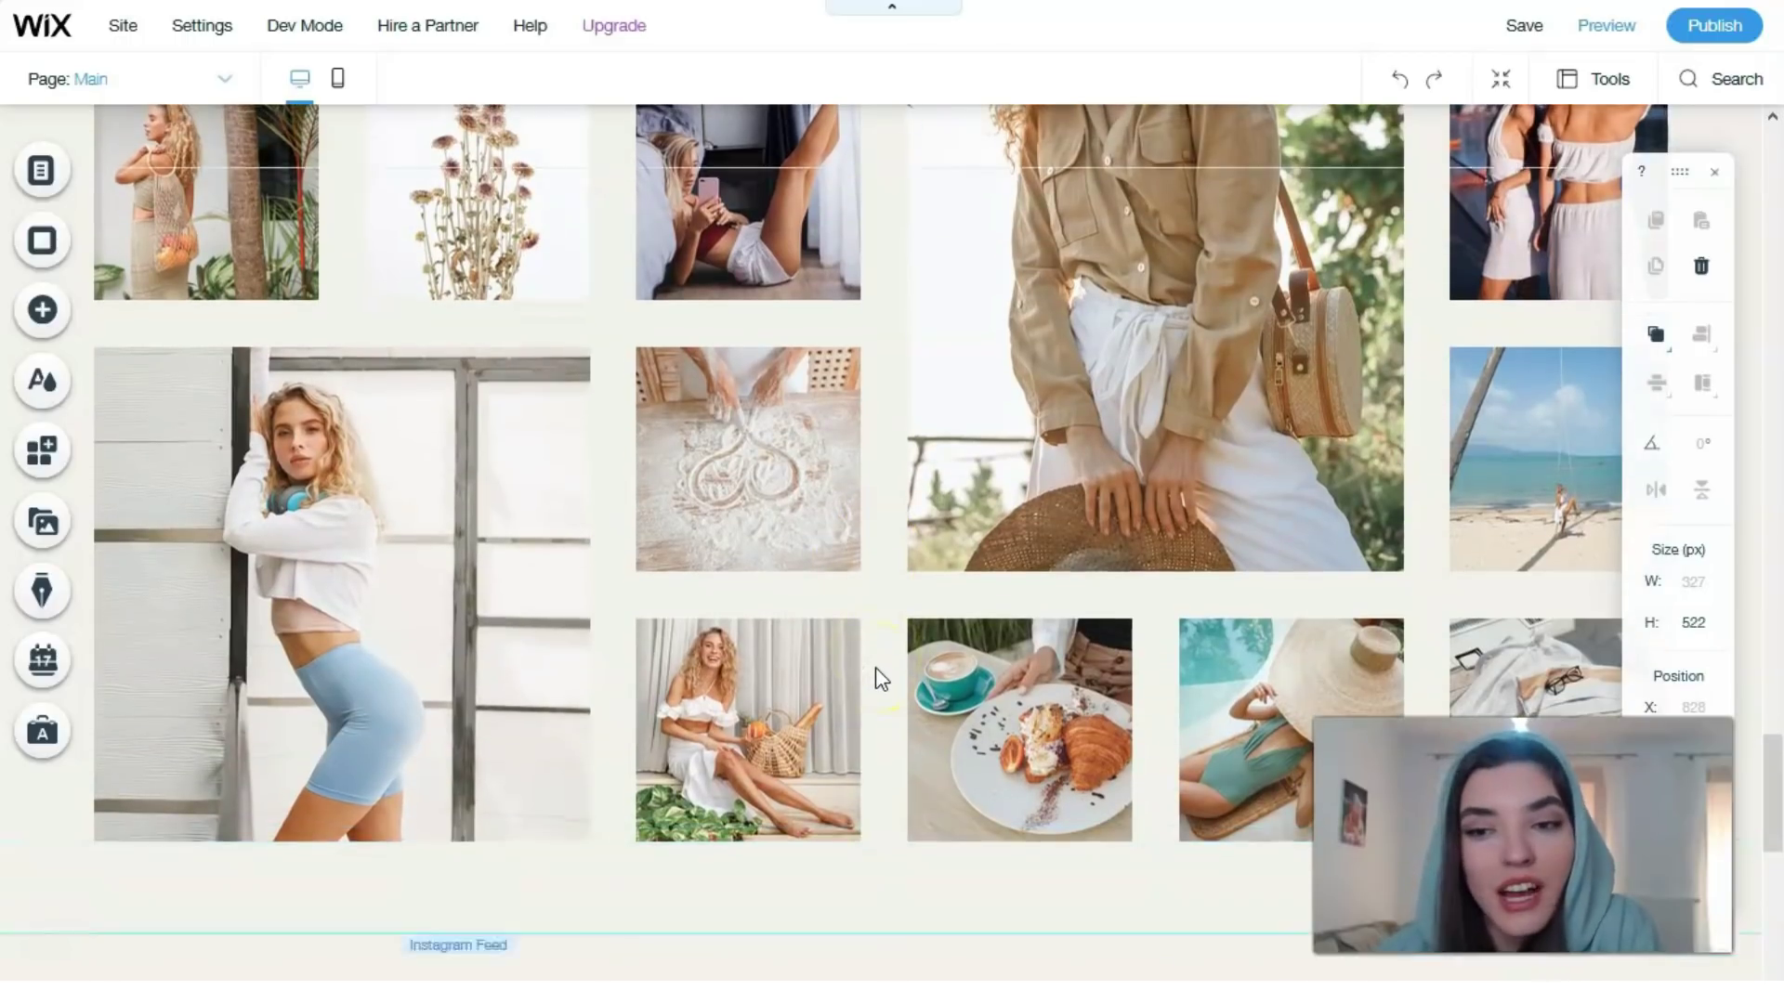
scroll(875, 674, up, 1)
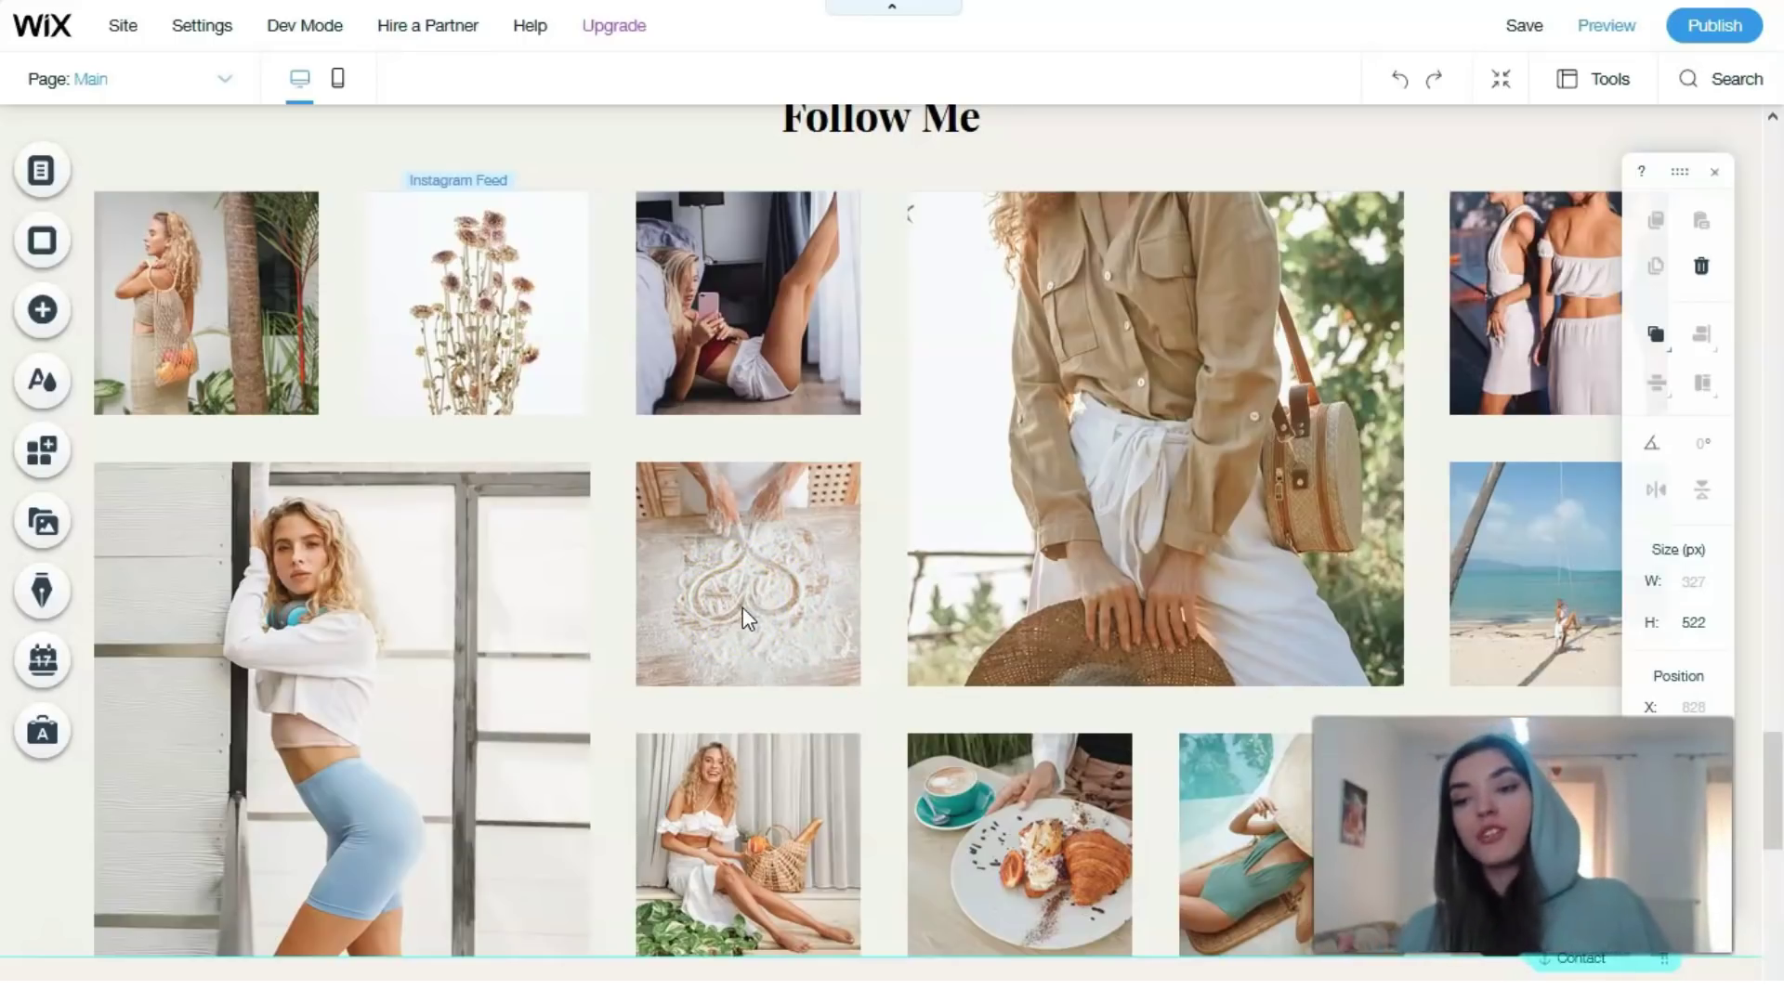
key(ctrl+s)
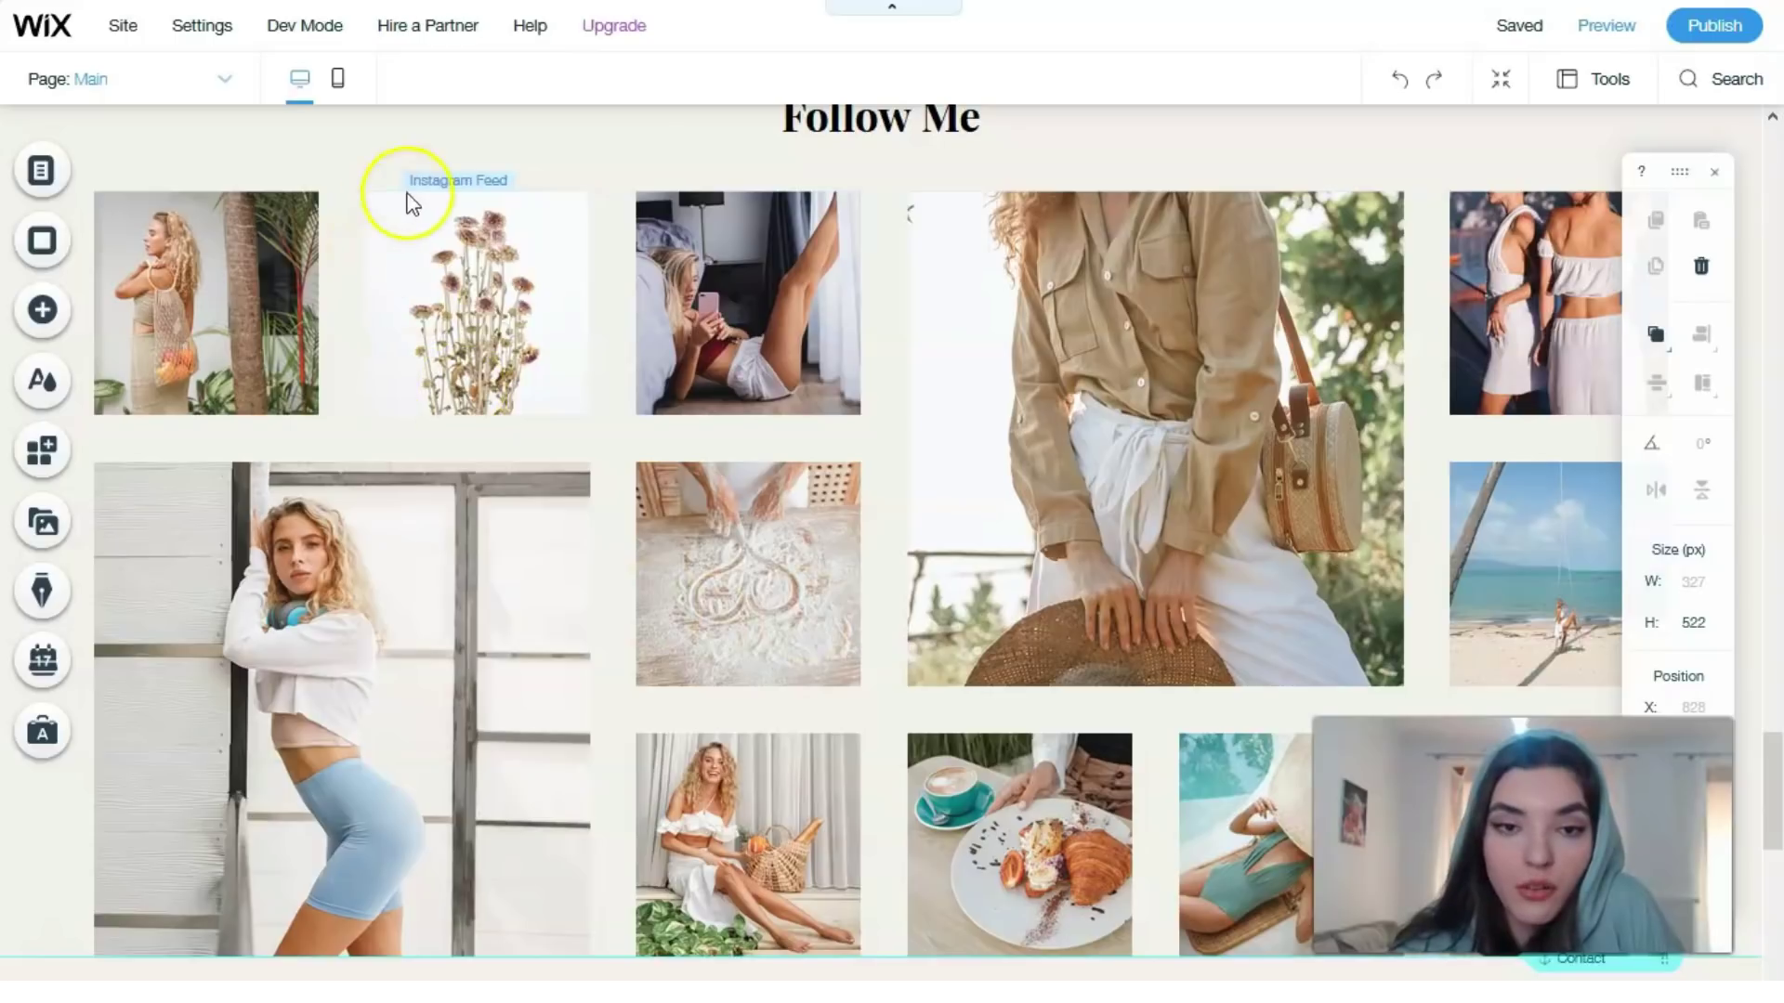
Select and nudge the Instagram Feed slightly, then scroll down to the footer forms.
click(462, 232)
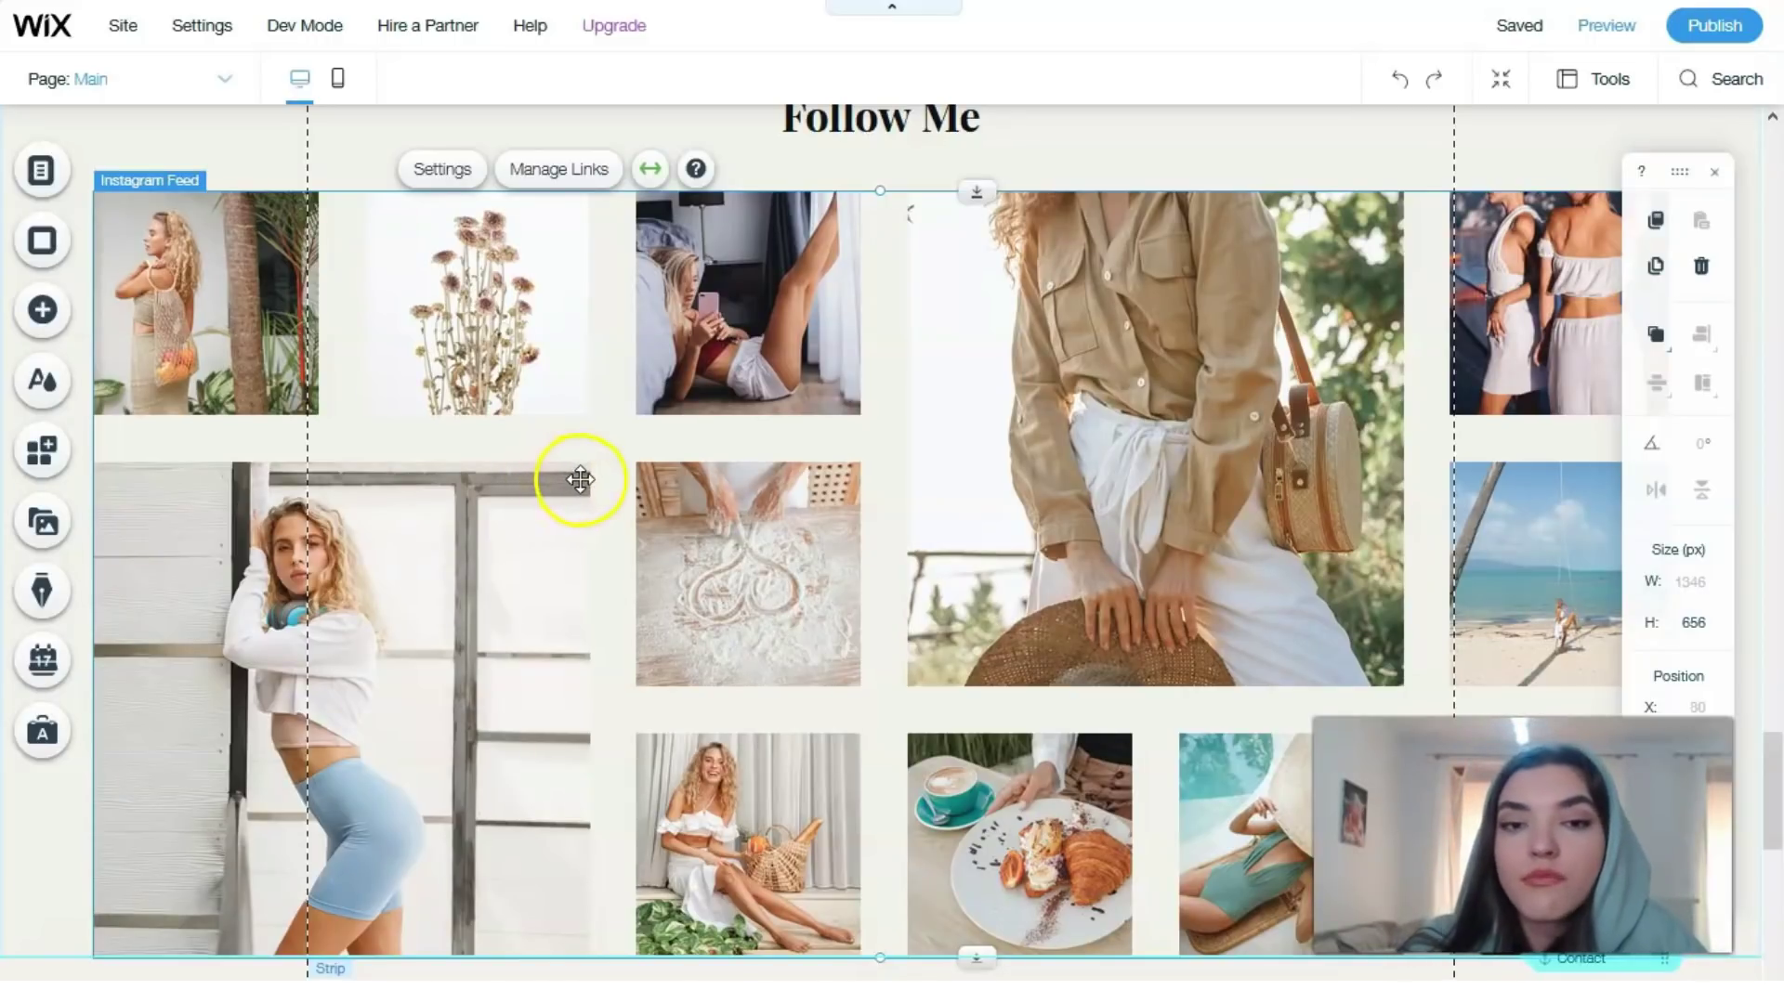
drag(569, 434, 580, 437)
scroll(580, 437, down, 6)
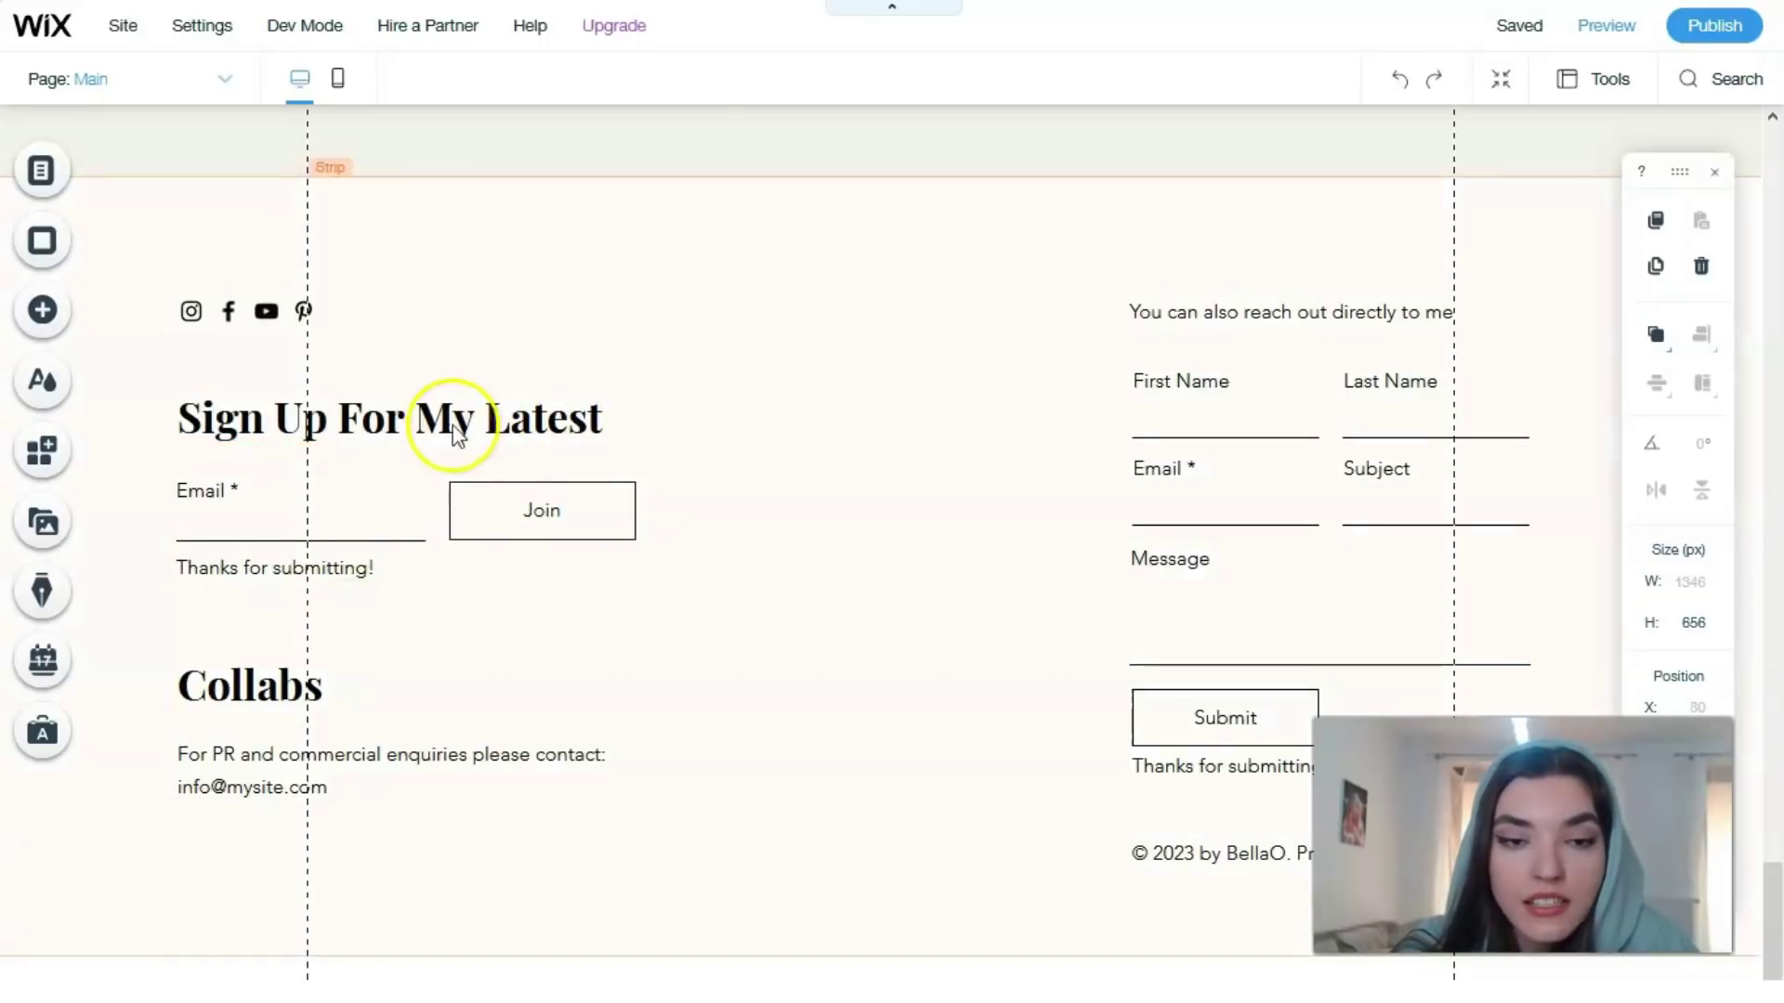
click(502, 415)
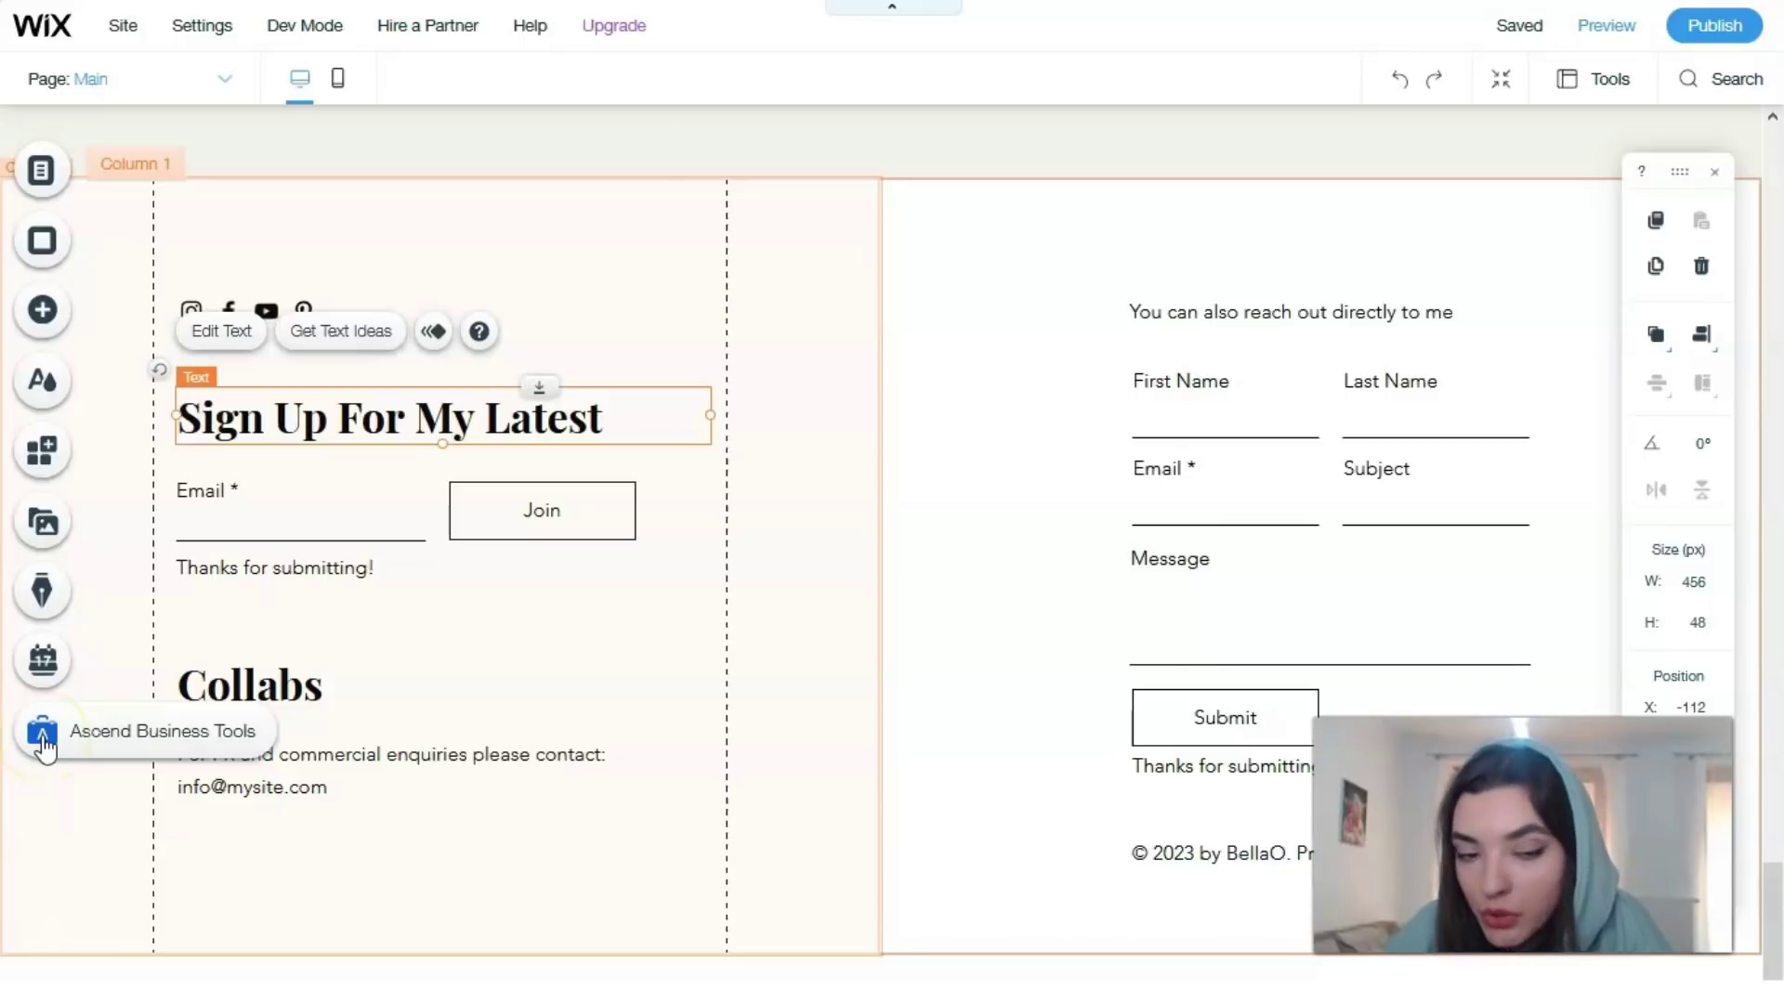
Open Ascend Business Tools and go to Email Marketing under Marketing & SEO Tools.
click(43, 739)
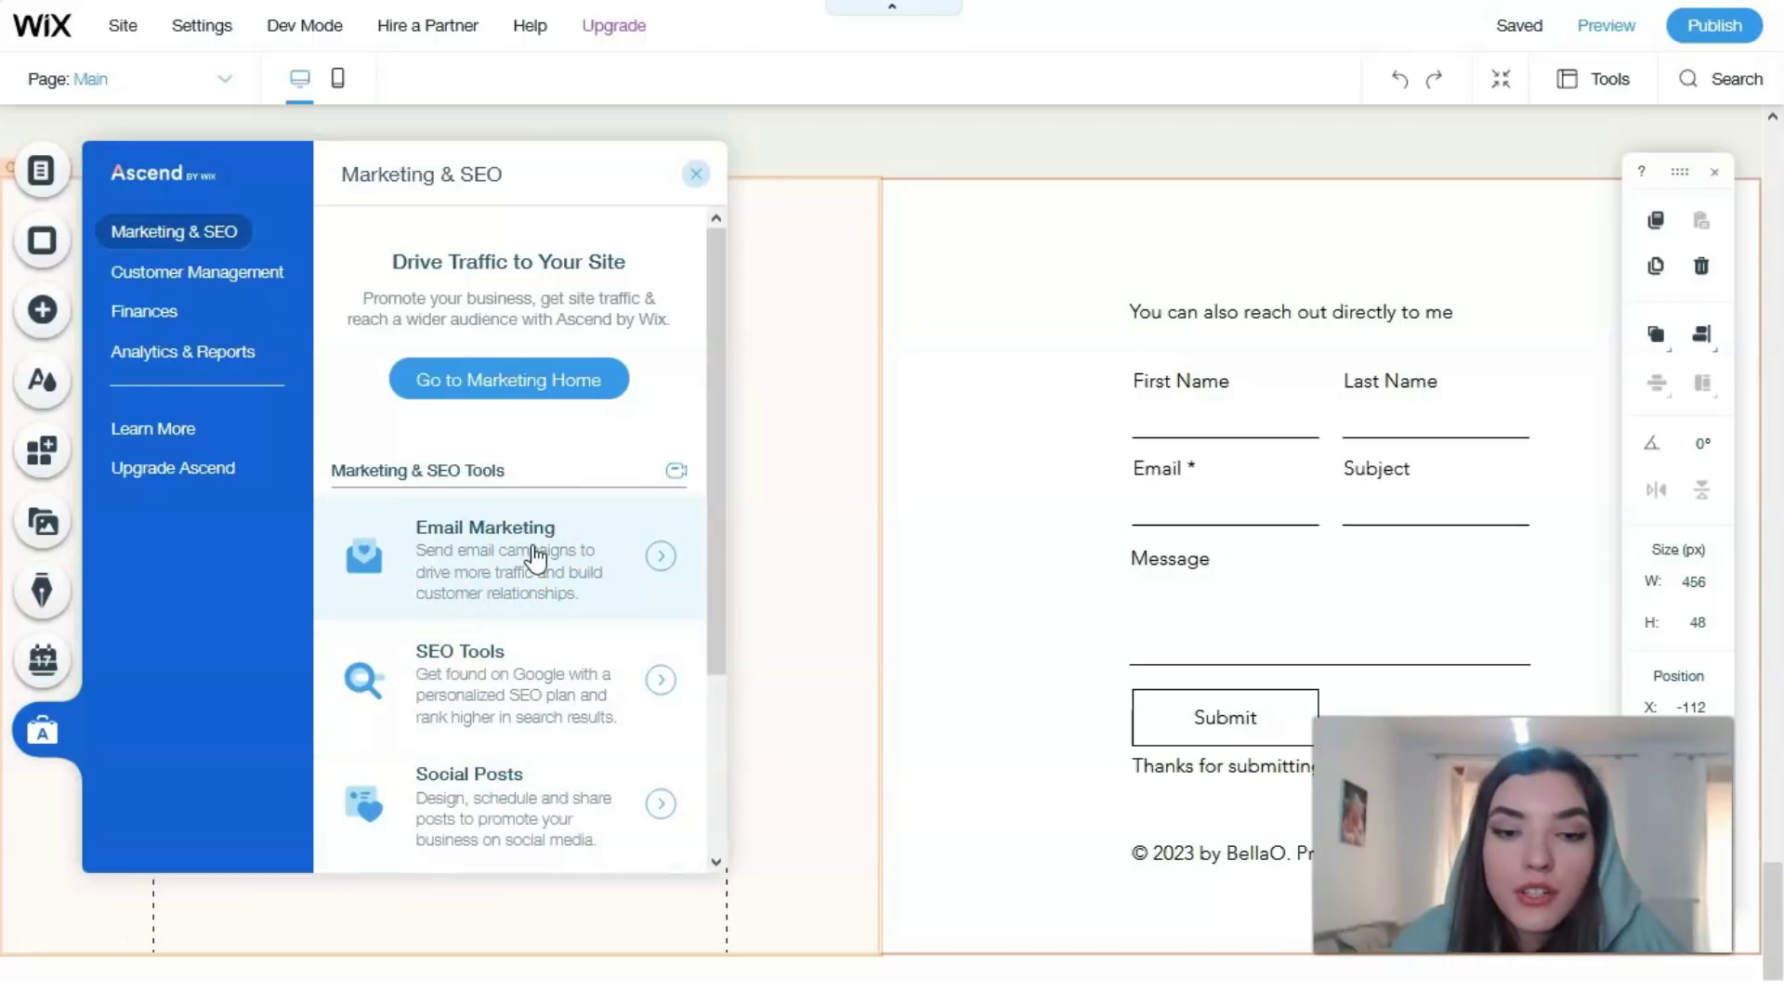
click(535, 558)
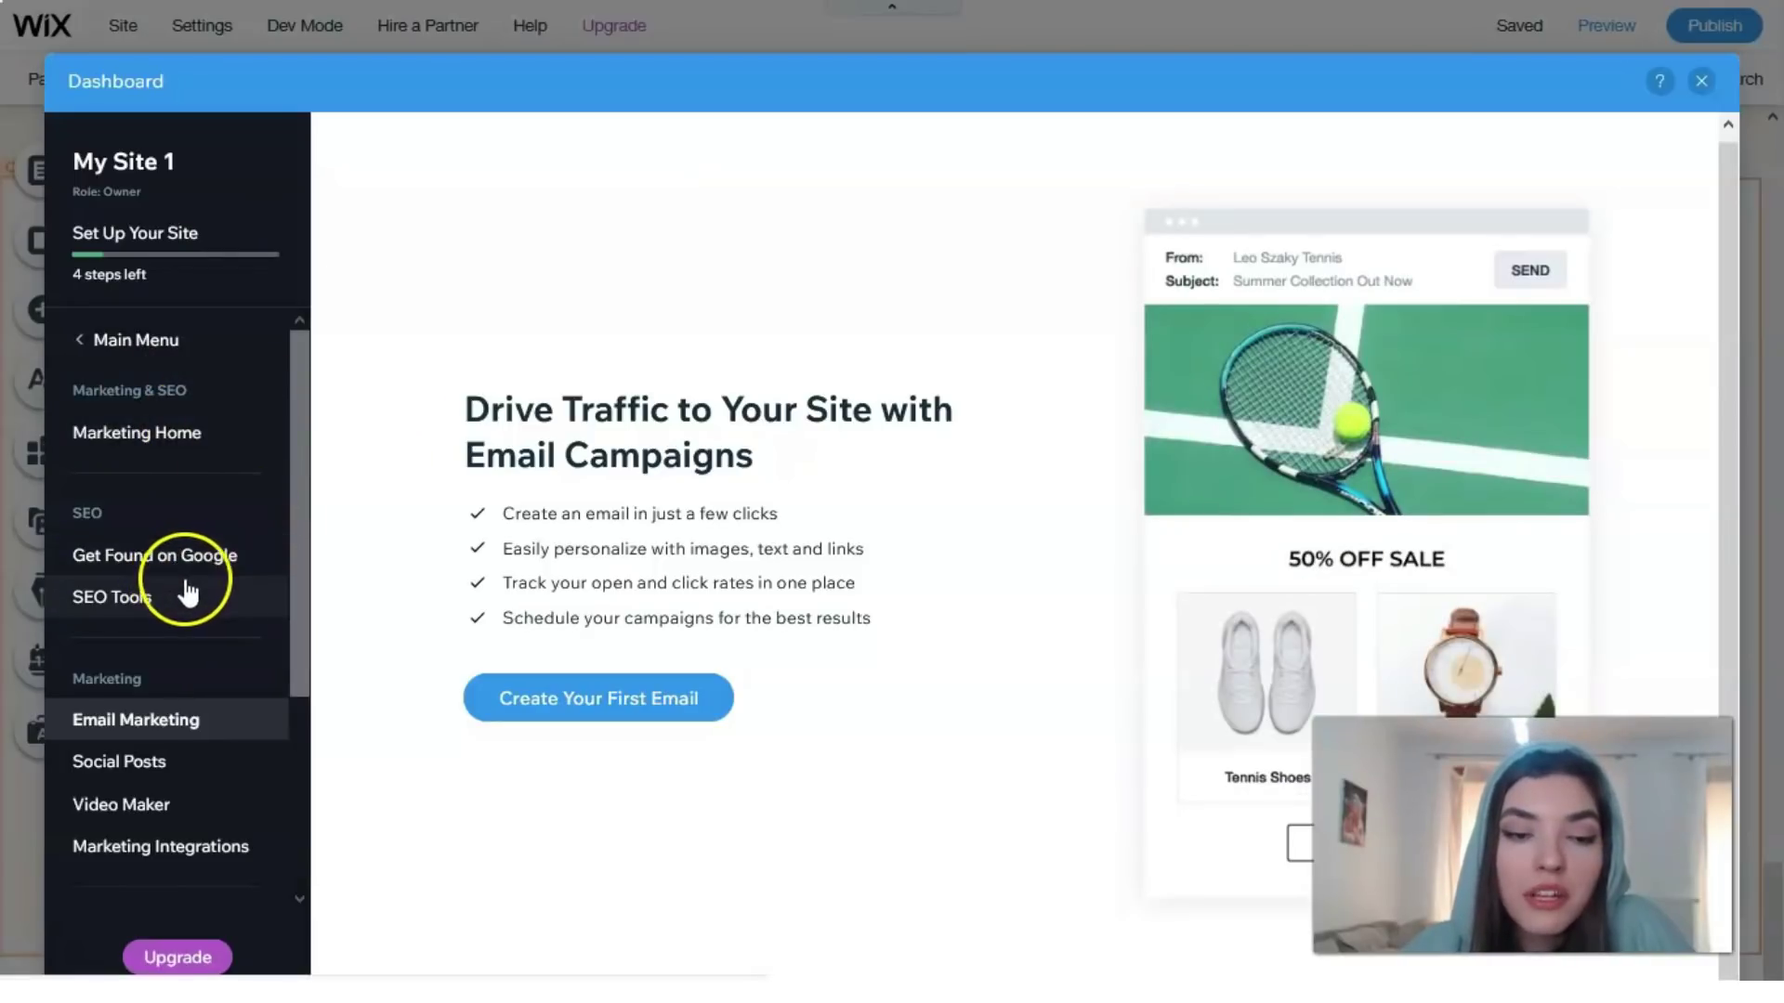
Switch to the SEO Tools page and browse its cards, from Get Found on Google to Robots.txt editor.
scroll(241, 580, down, 3)
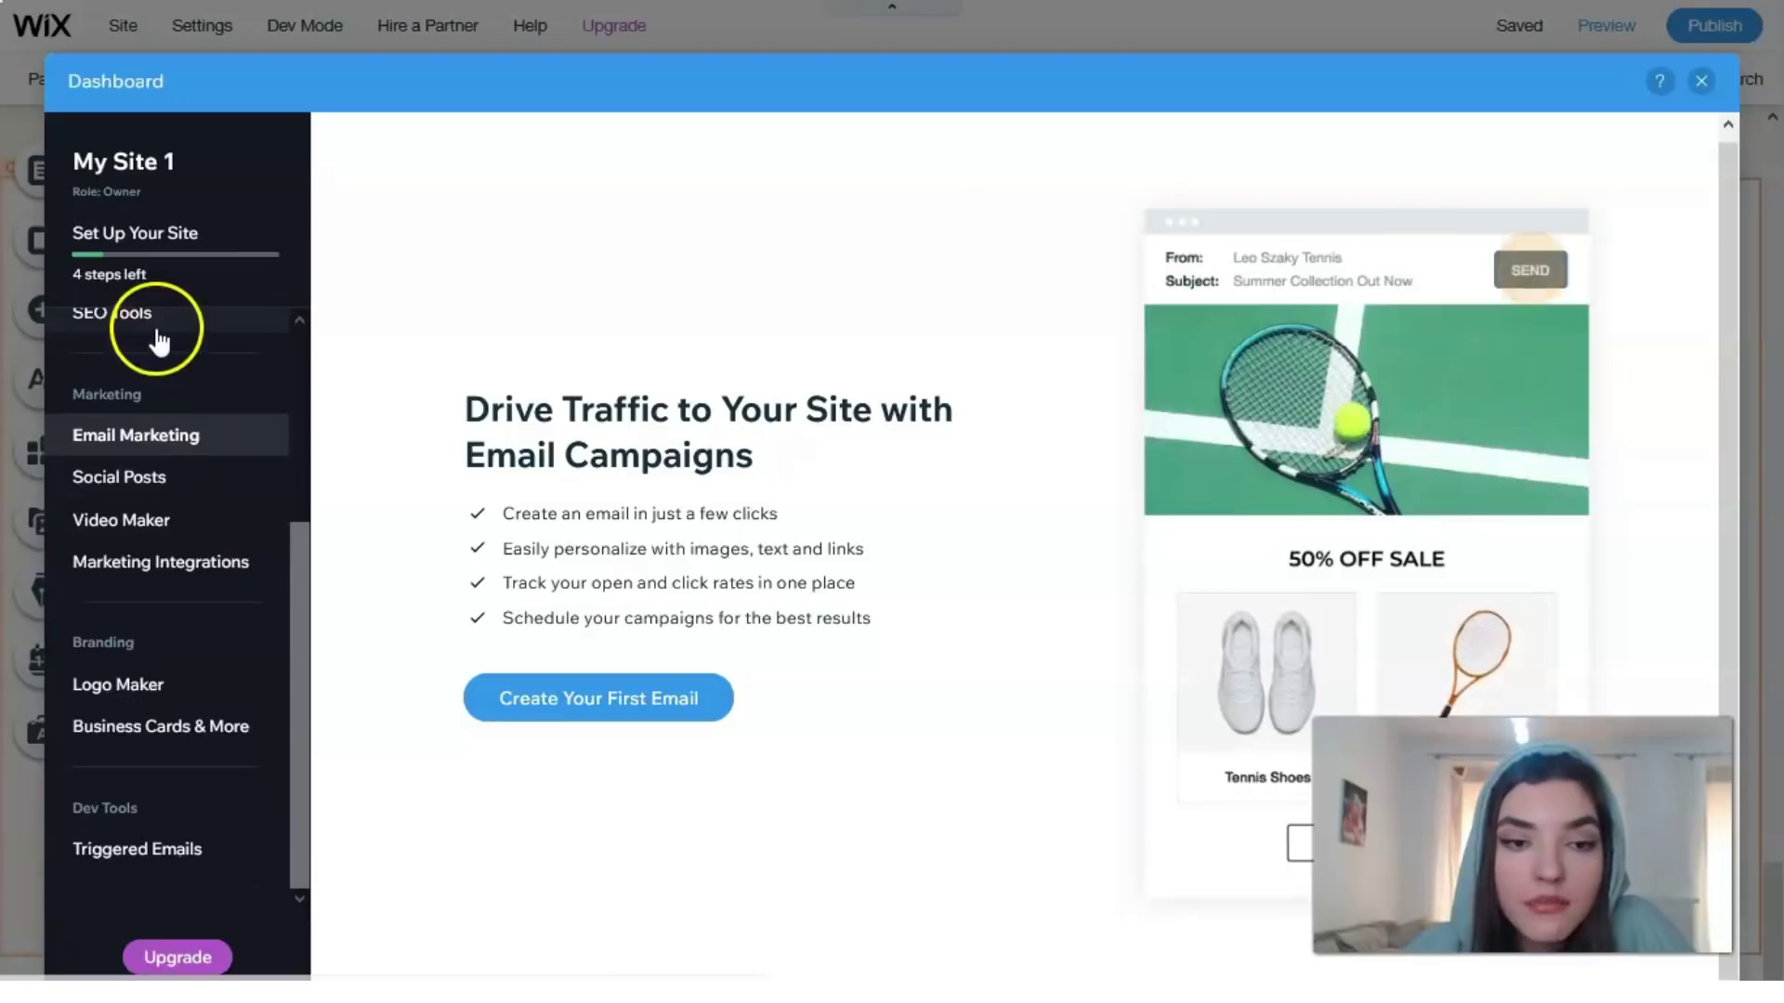
click(158, 323)
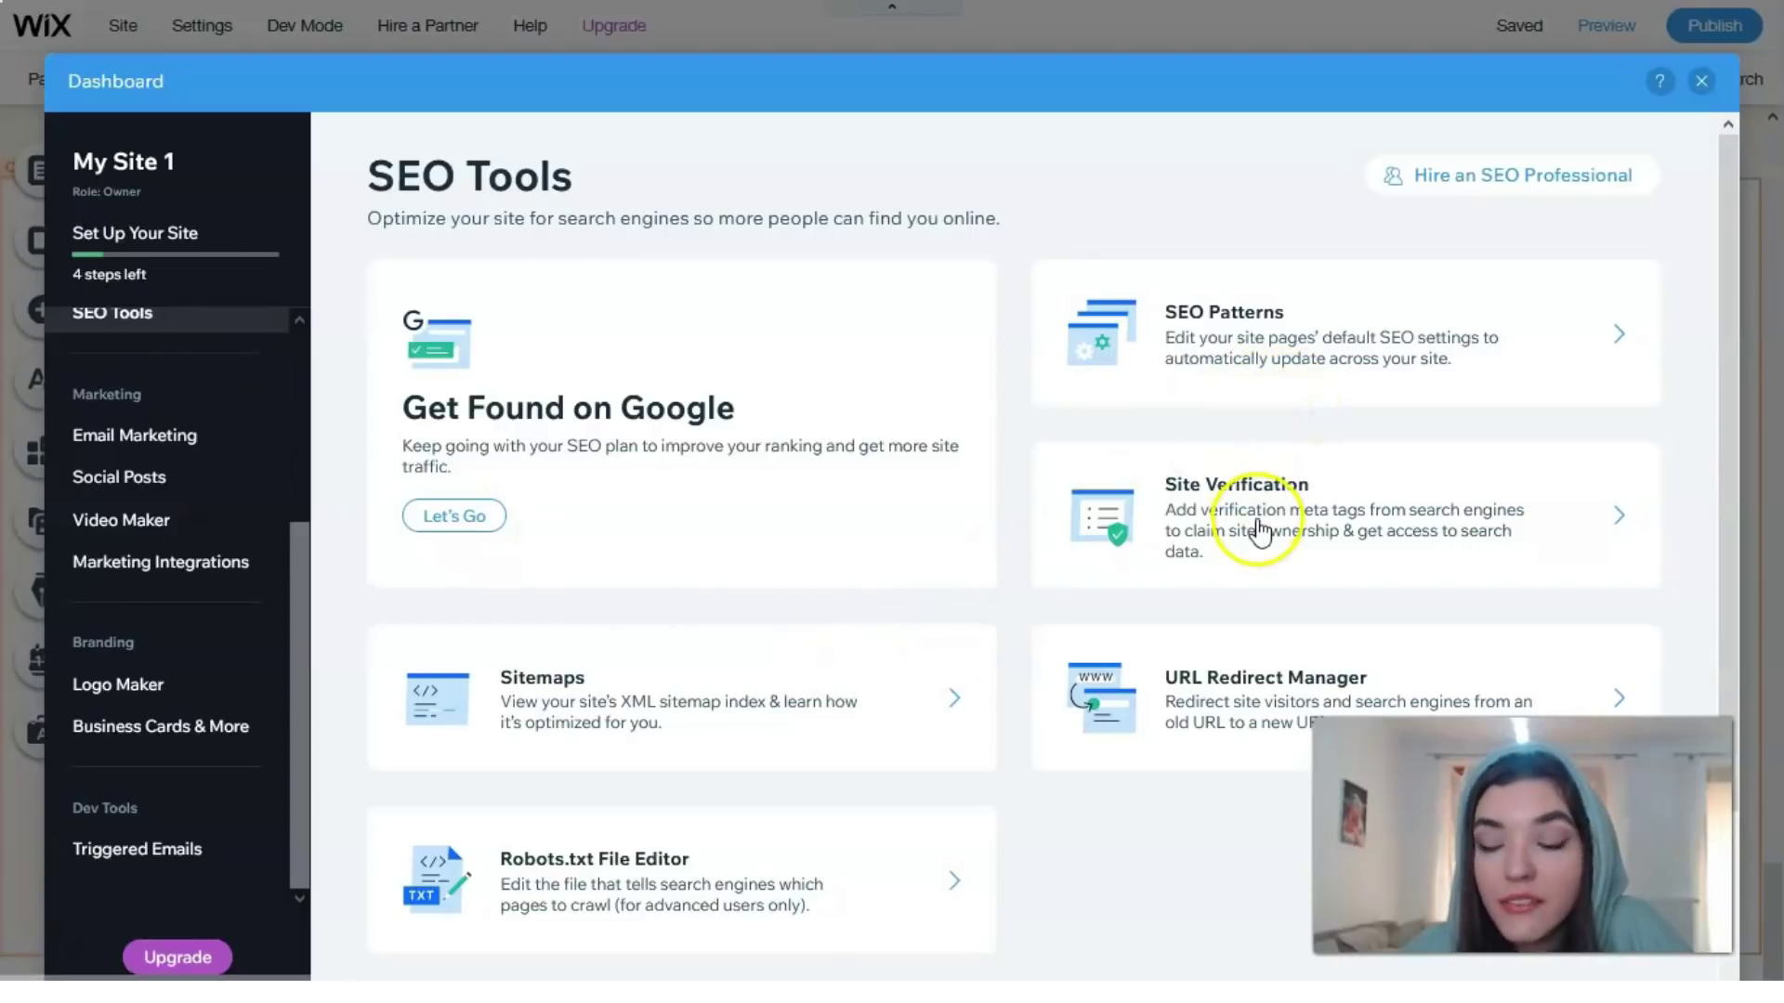
scroll(1189, 650, down, 2)
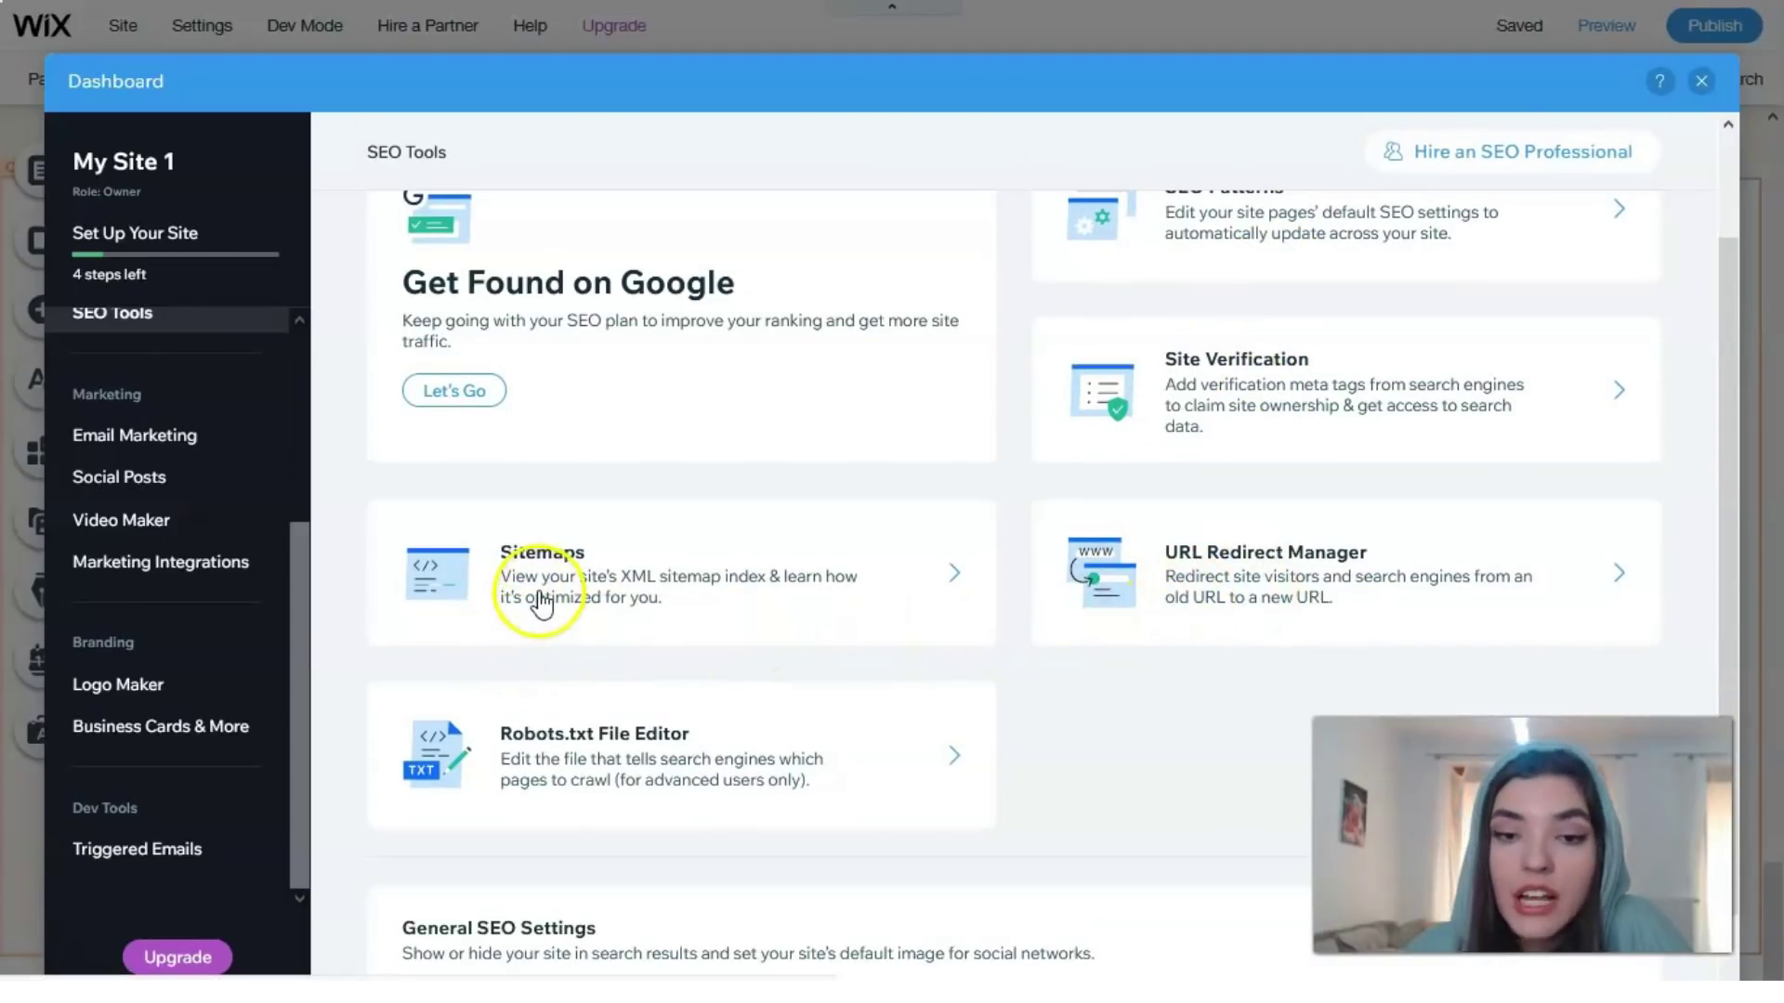
scroll(515, 662, down, 1)
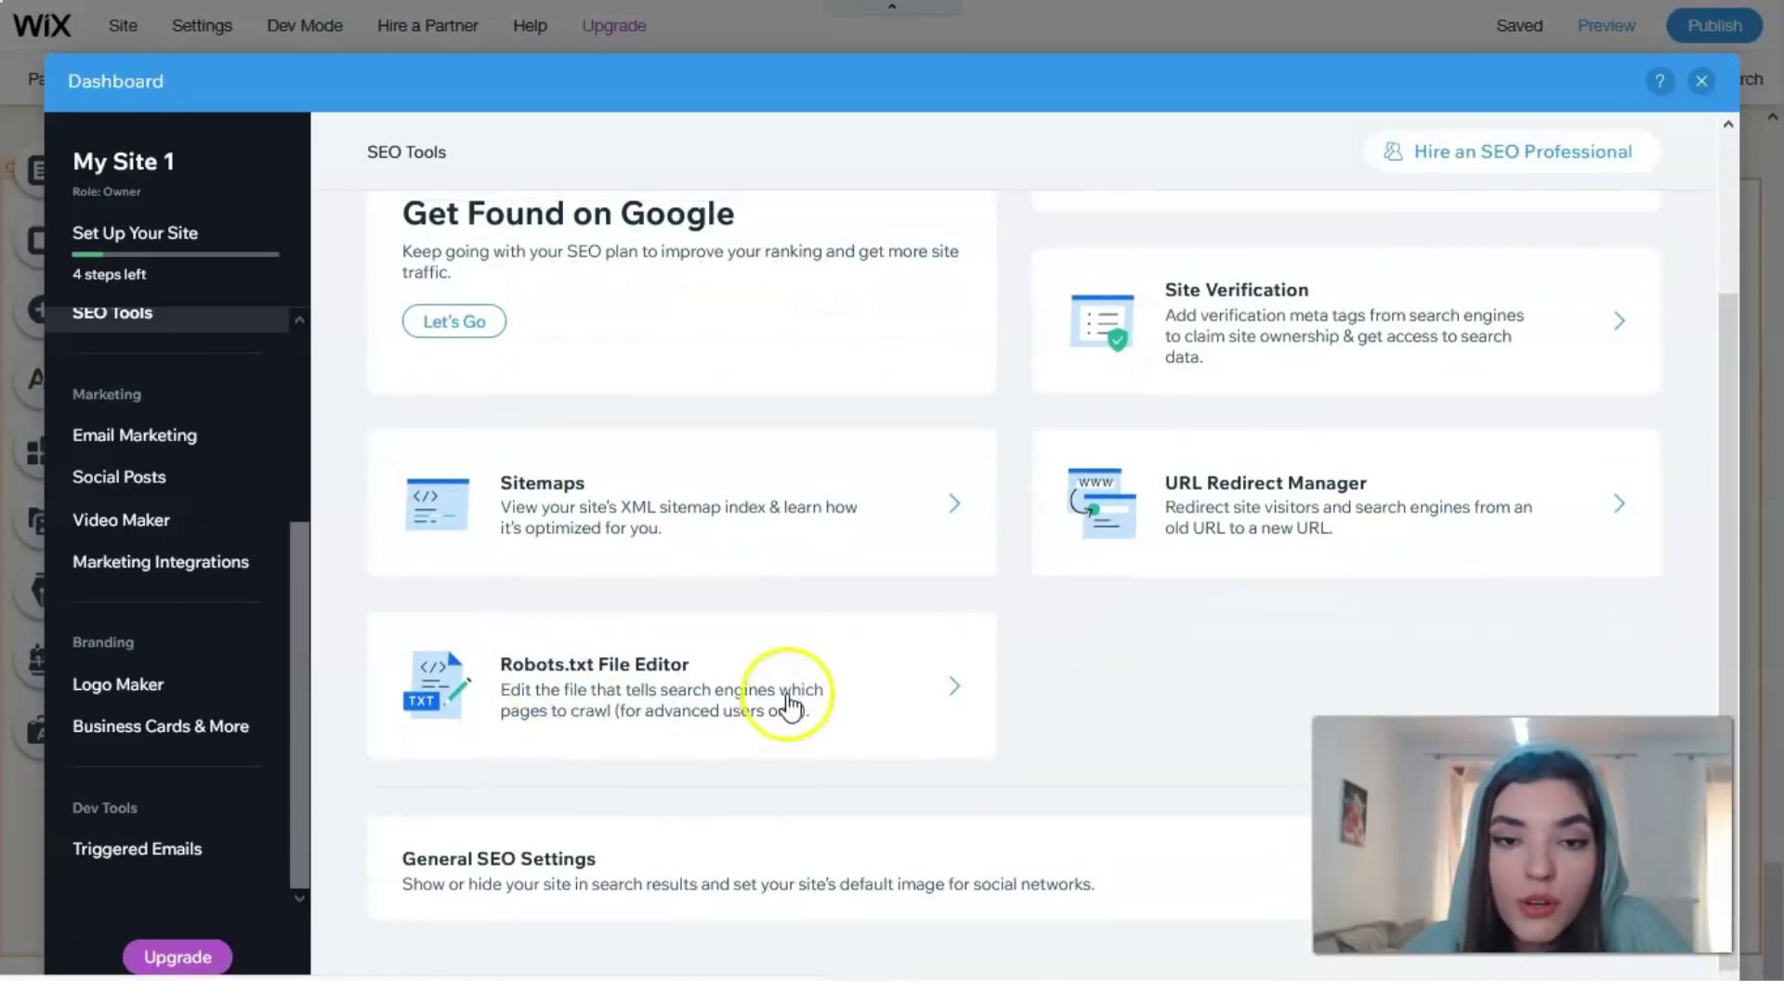
scroll(799, 689, up, 3)
click(767, 686)
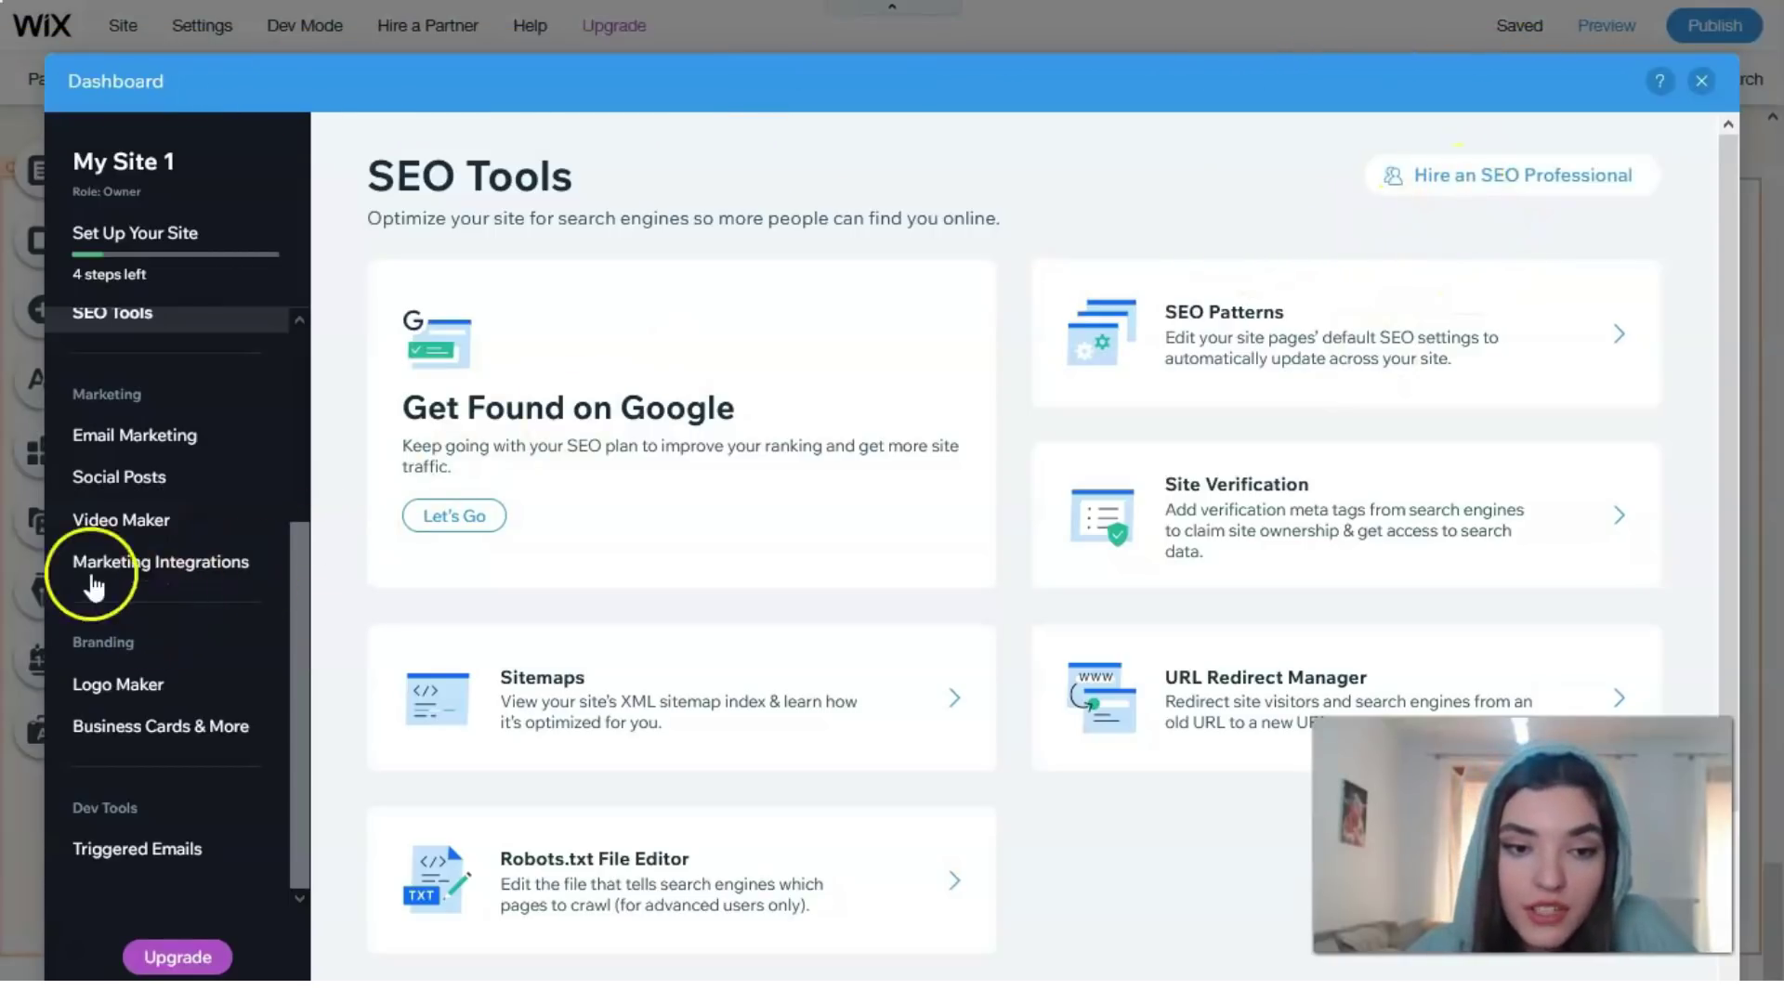
Browse the Video Maker templates, then switch to the Marketing Integrations page.
click(116, 526)
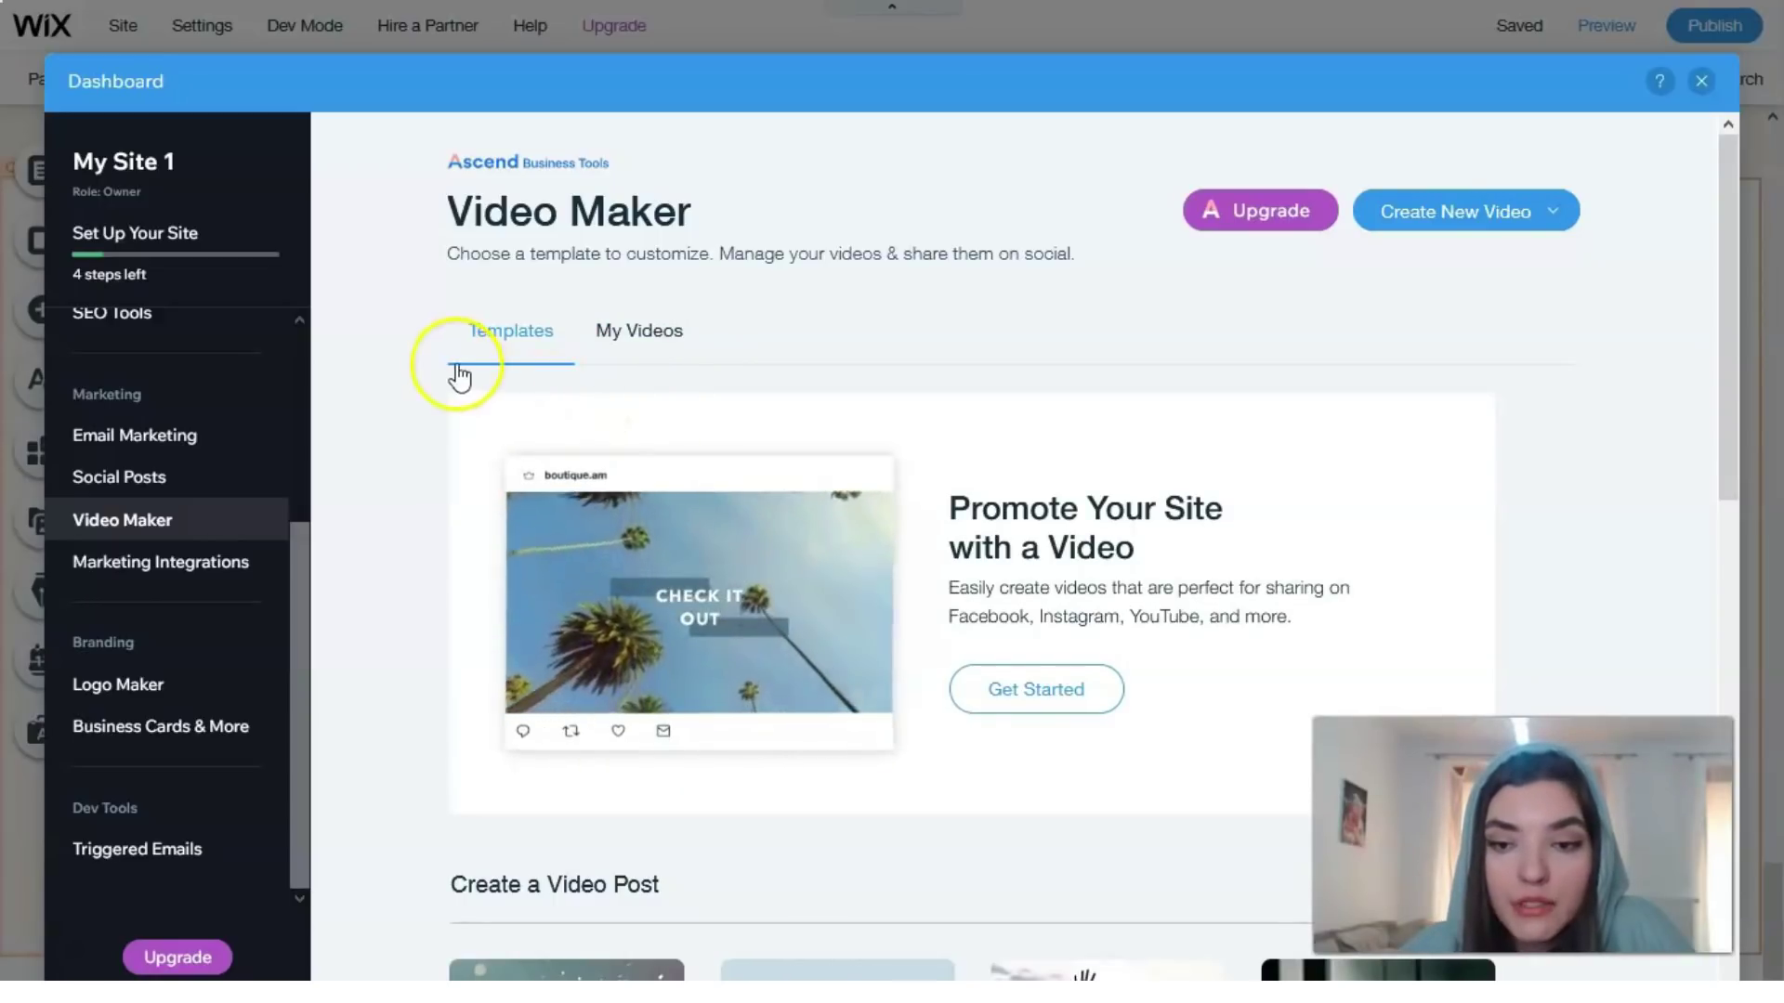
scroll(465, 404, down, 8)
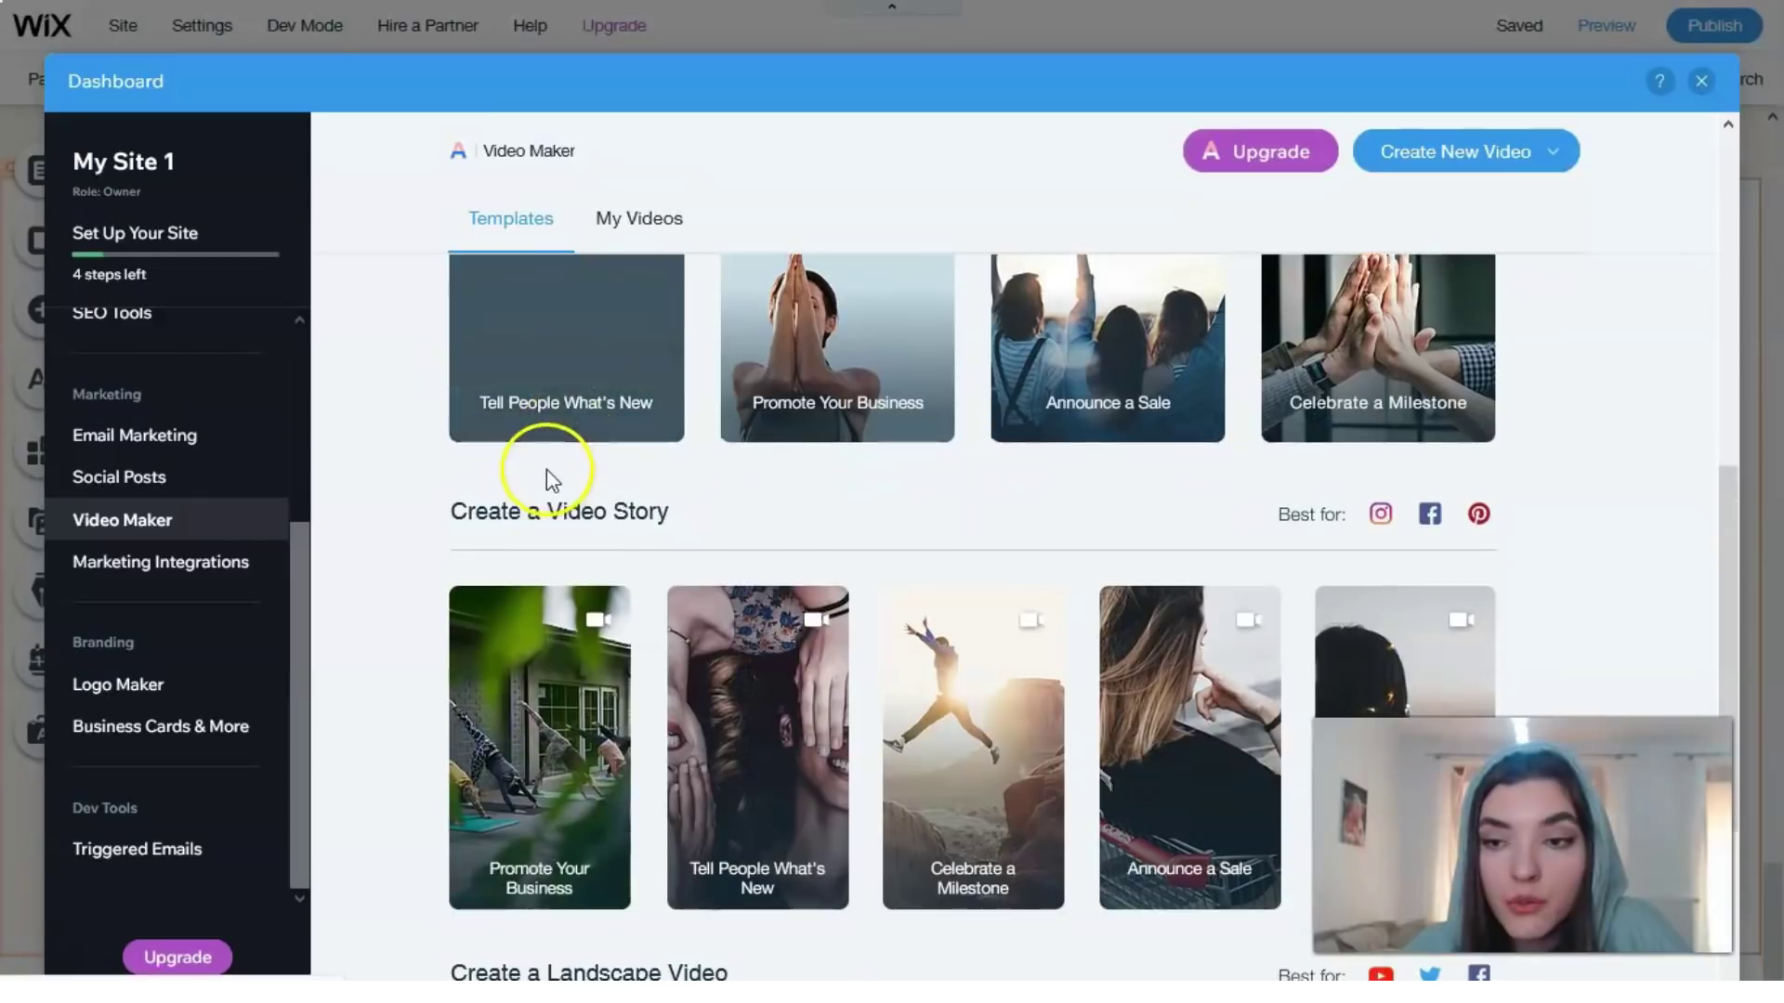
scroll(546, 470, down, 3)
mouse_move(542, 483)
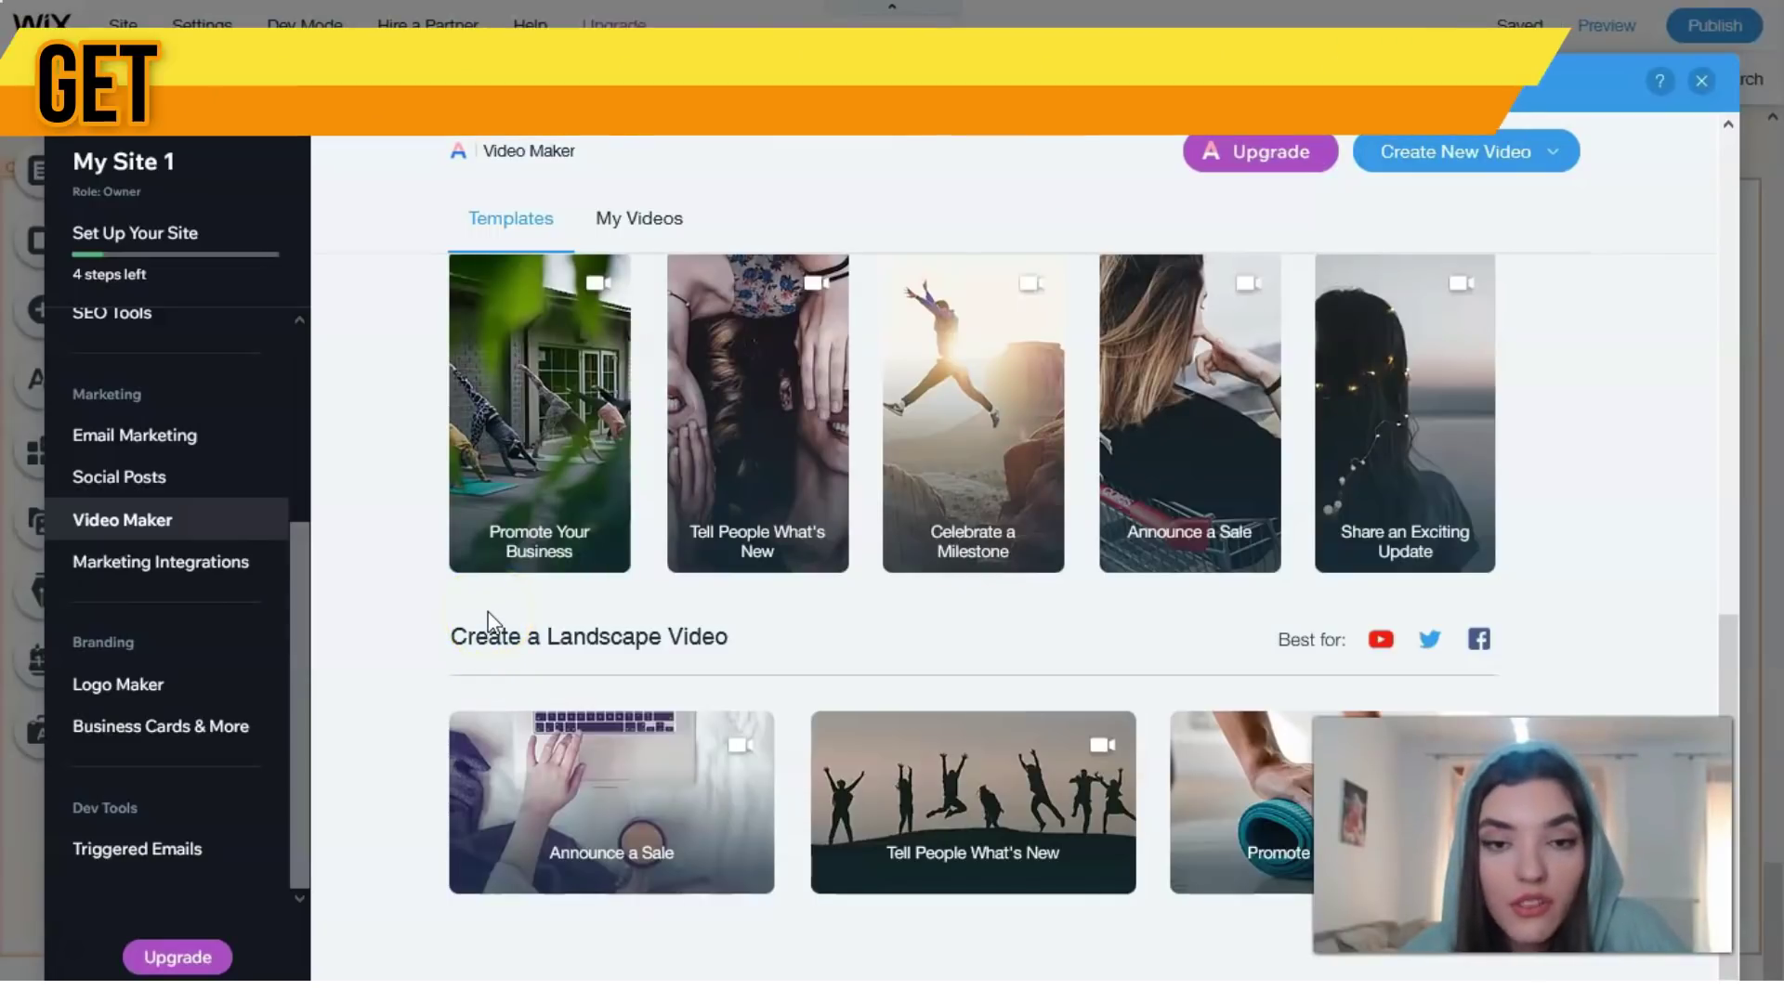
click(400, 617)
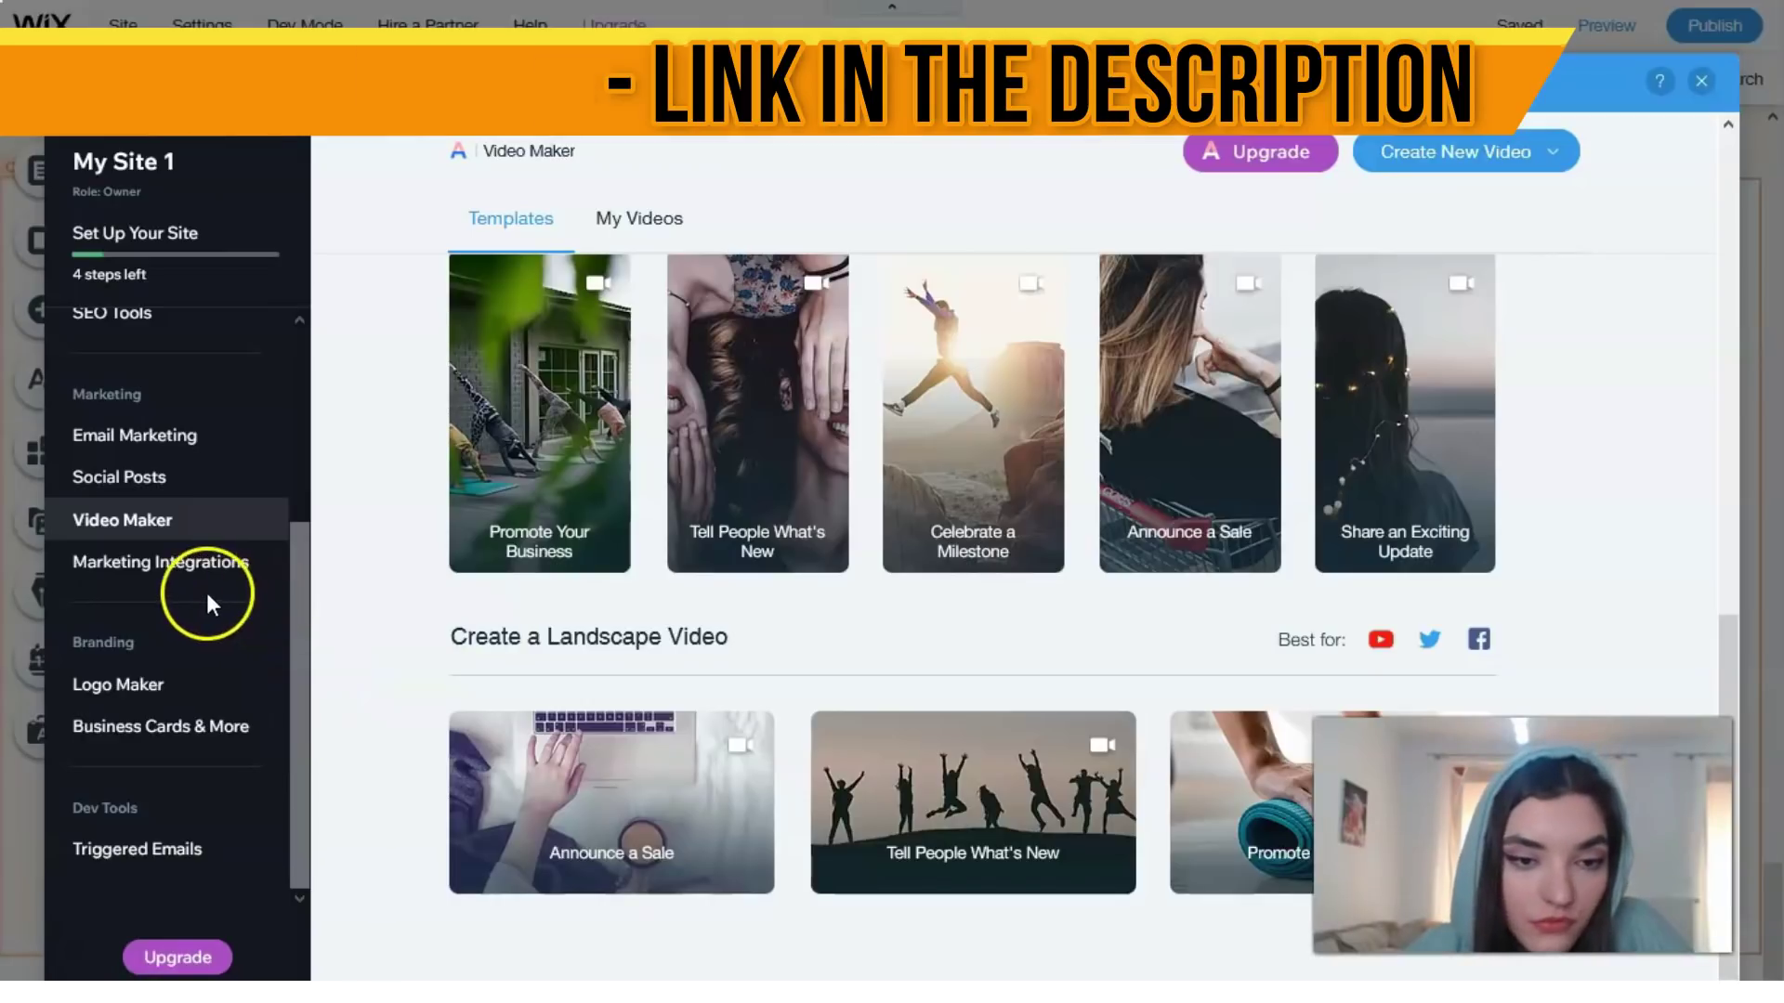
click(164, 580)
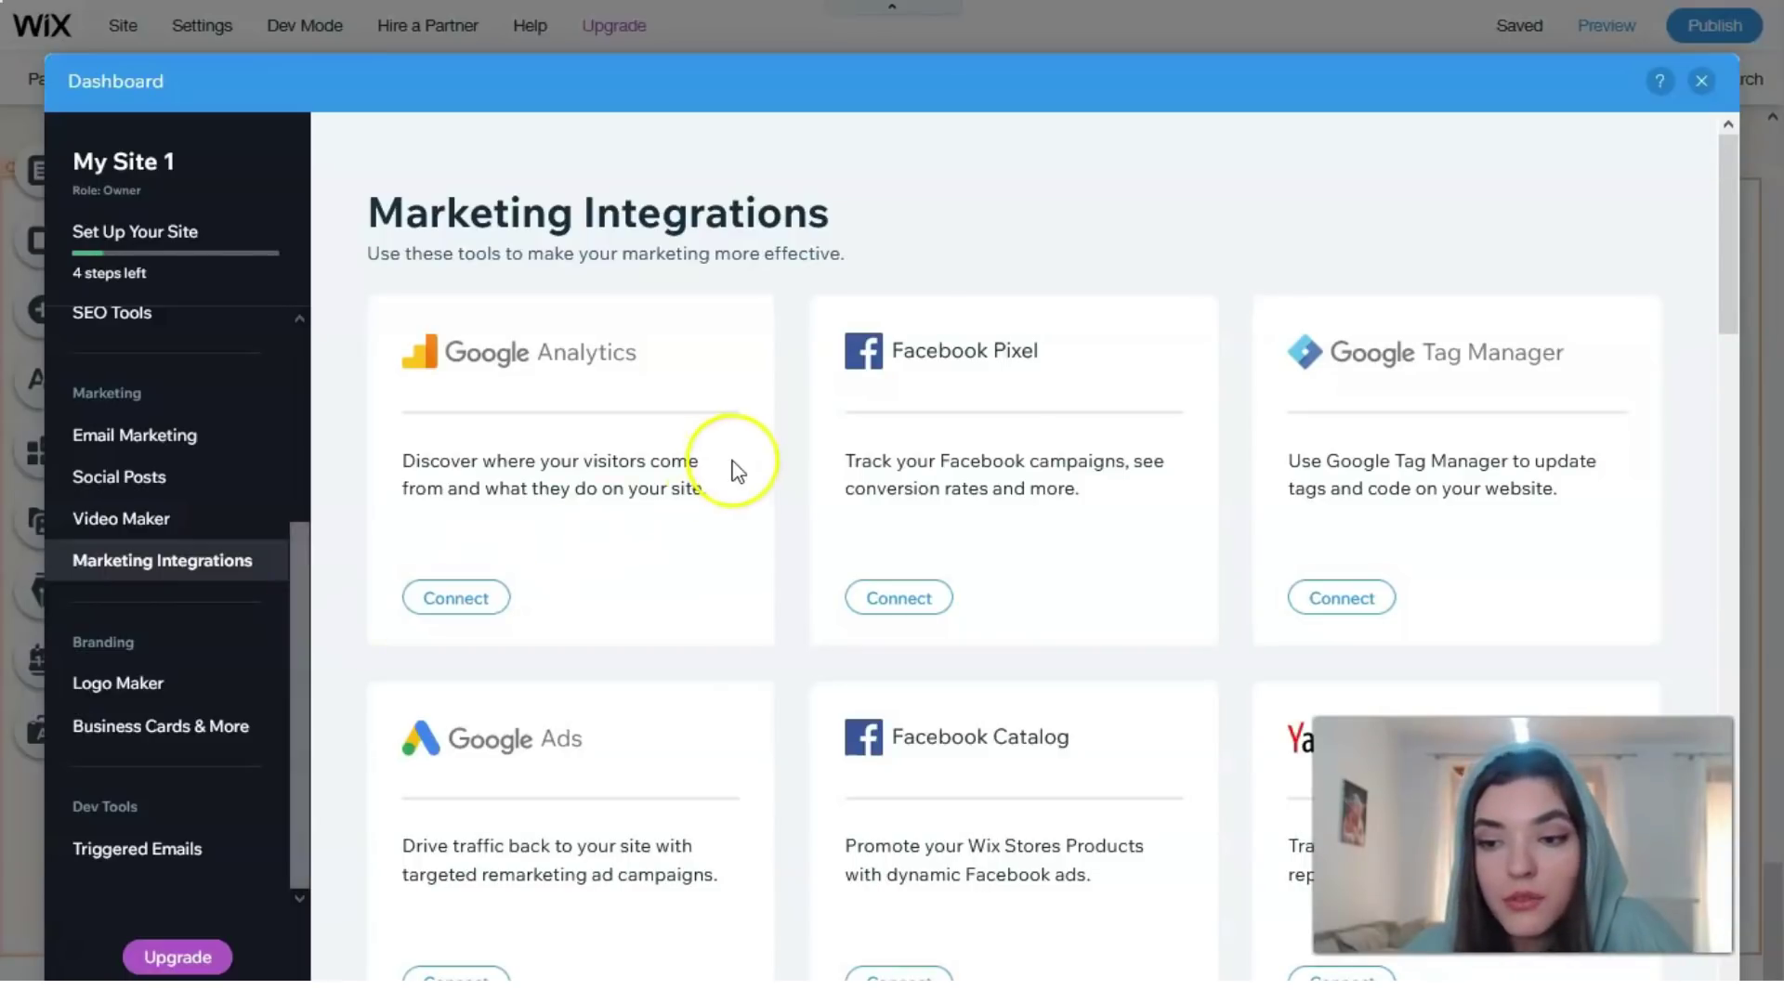
Look over the Marketing Integrations cards, then go to Logo Maker under Branding.
scroll(684, 470, down, 5)
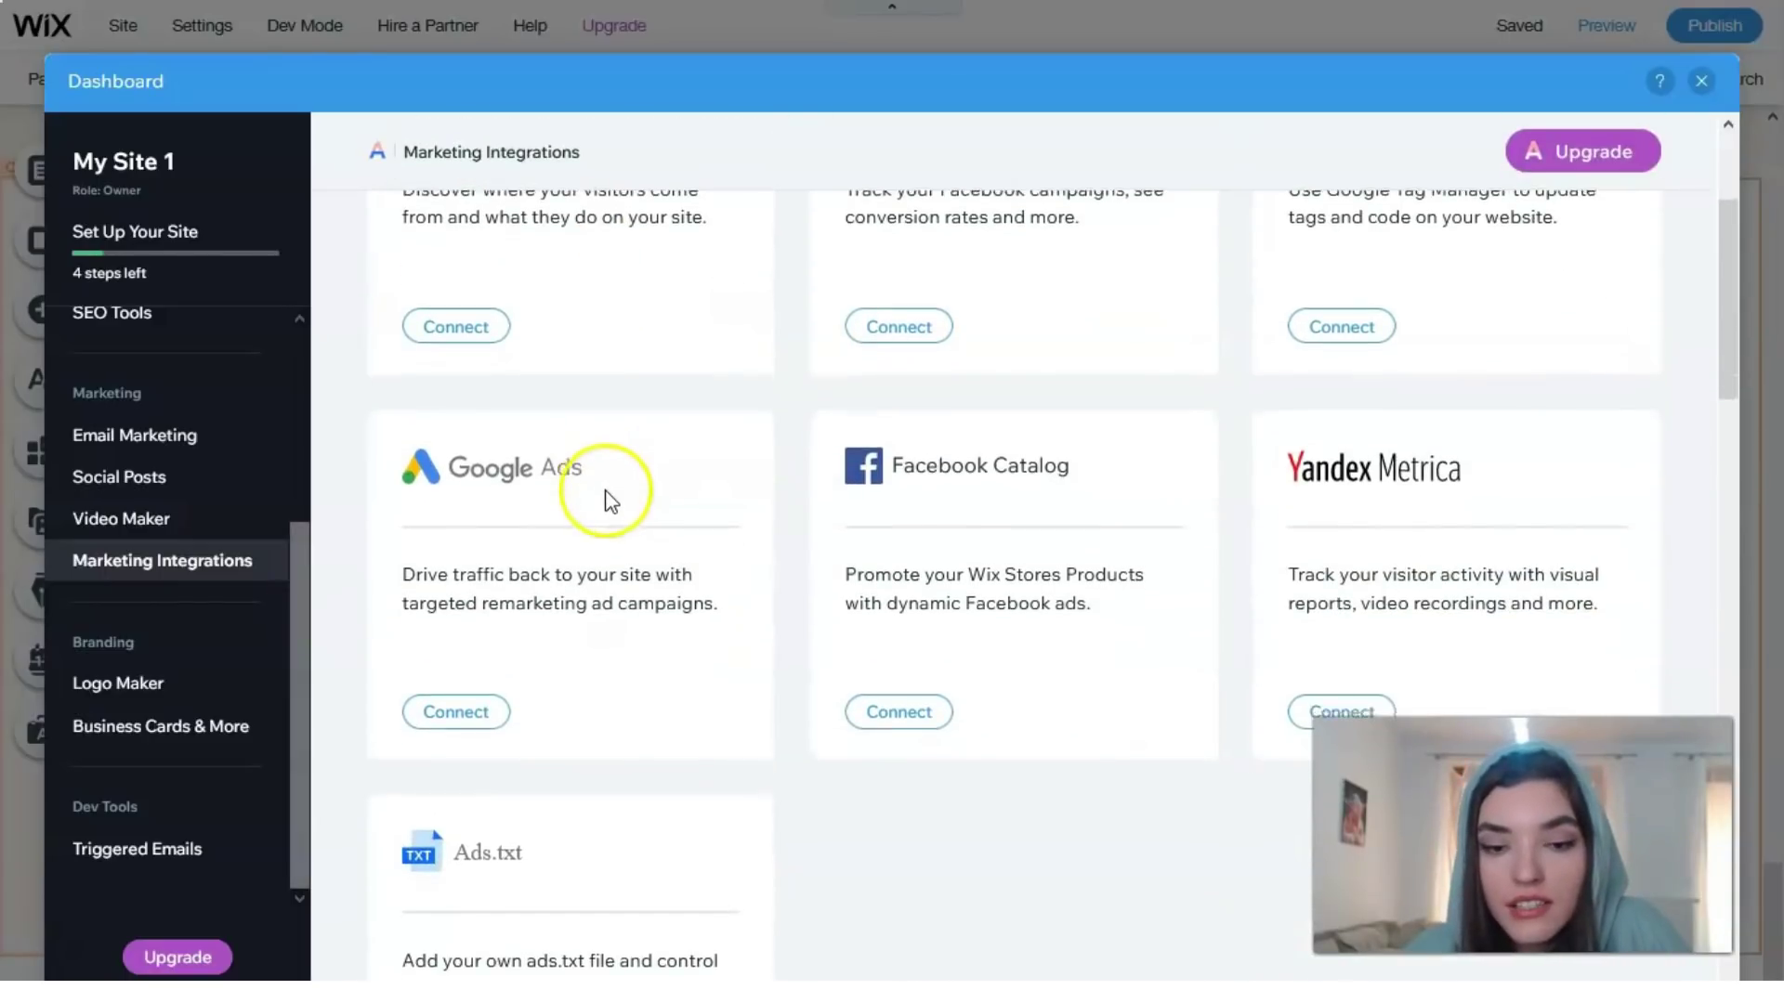
scroll(605, 501, up, 5)
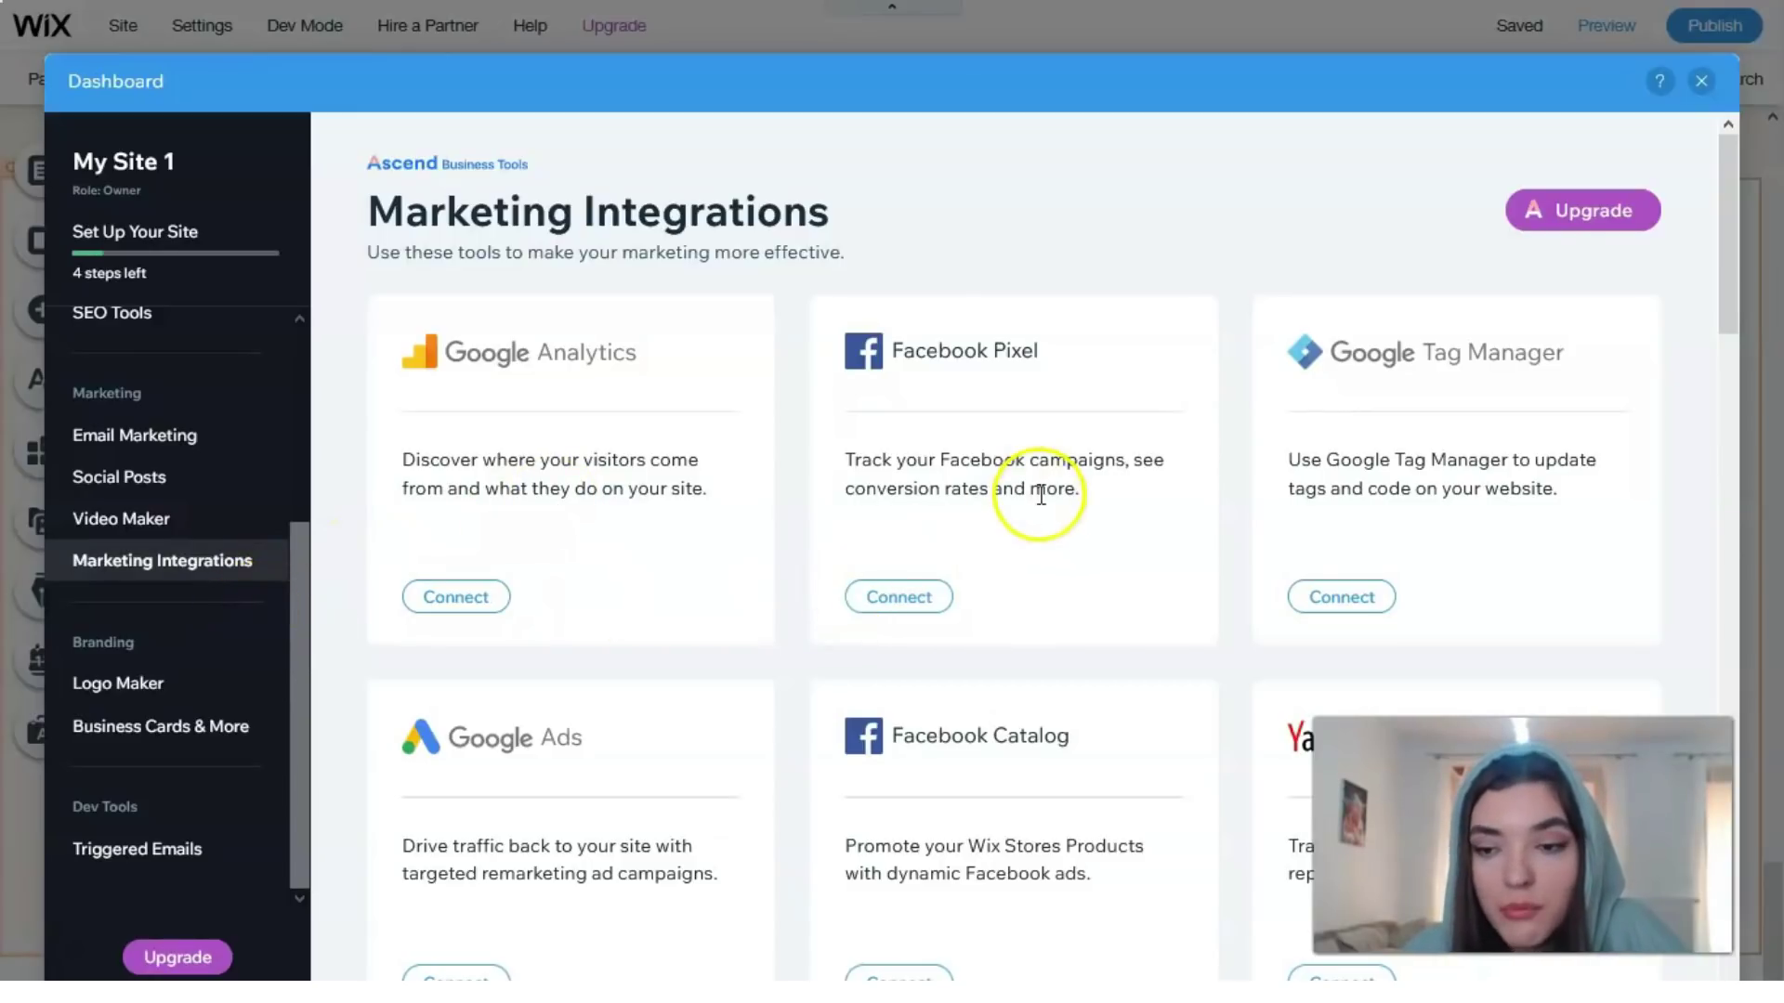
scroll(1044, 506, down, 2)
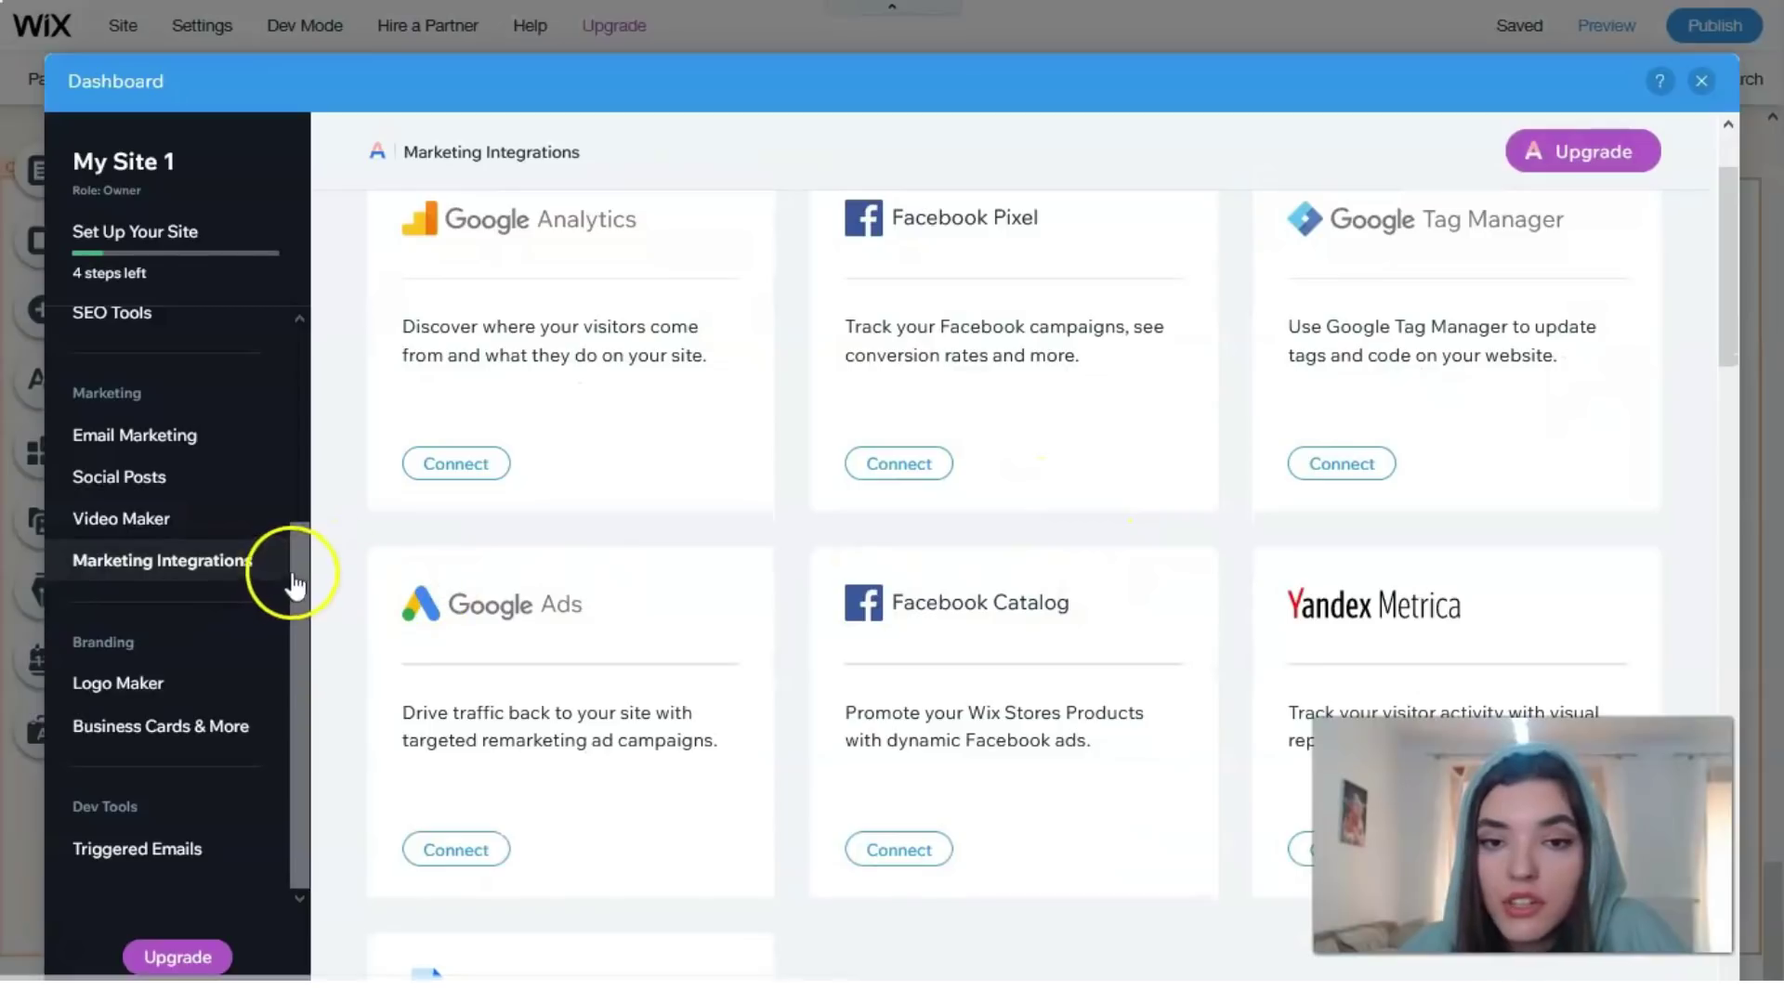
click(202, 694)
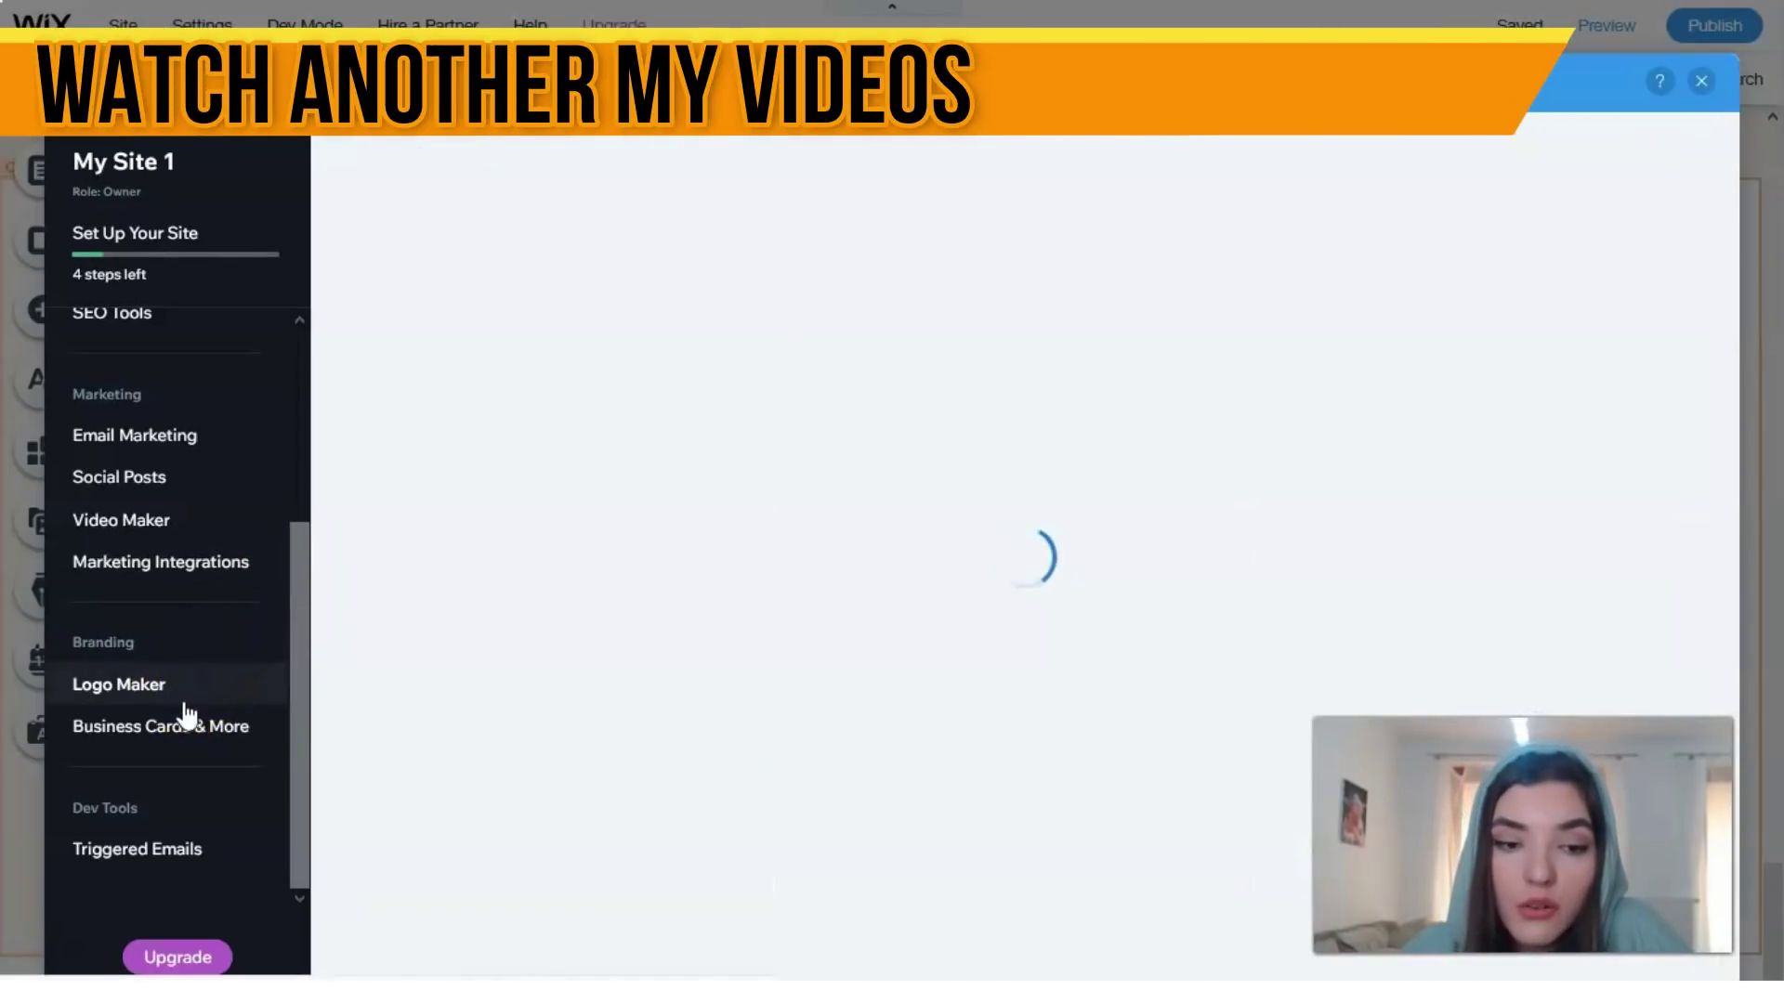
Bring up the Logo Maker page showing 'Create a Professional Logo for Your Brand'.
click(263, 724)
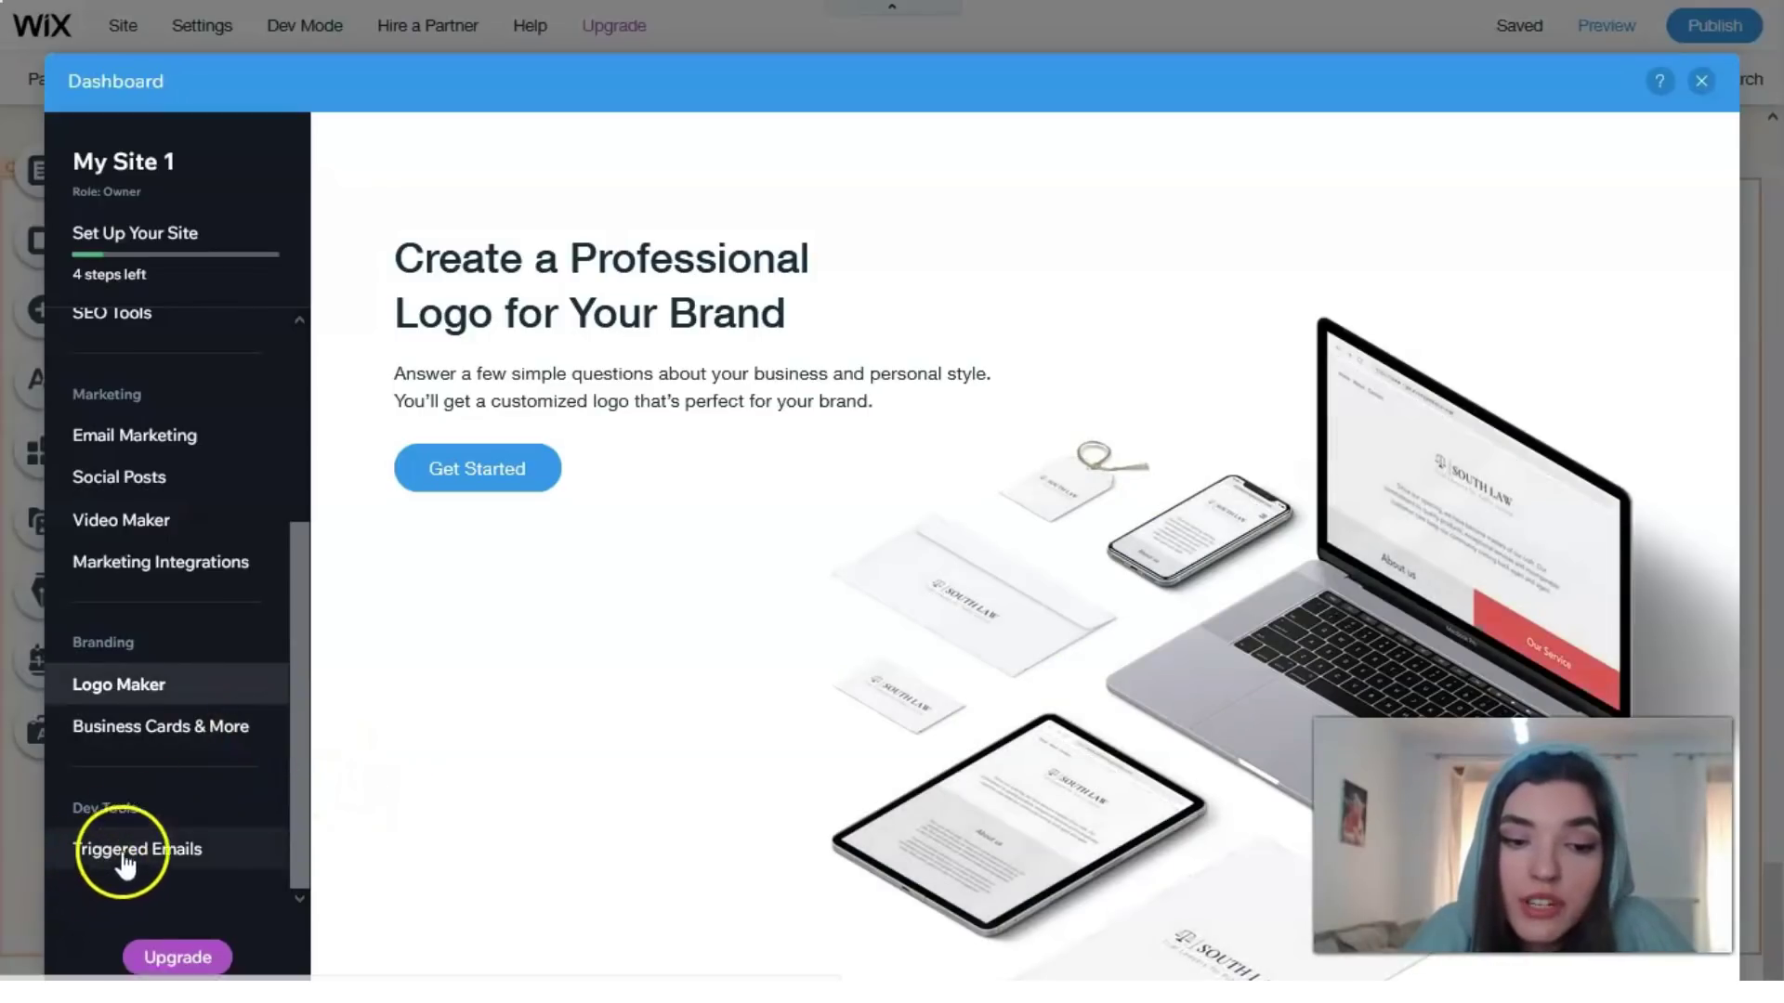
Close the Ascend business tools dashboard to return to the editor's footer with the sign-up and contact forms.
click(1701, 81)
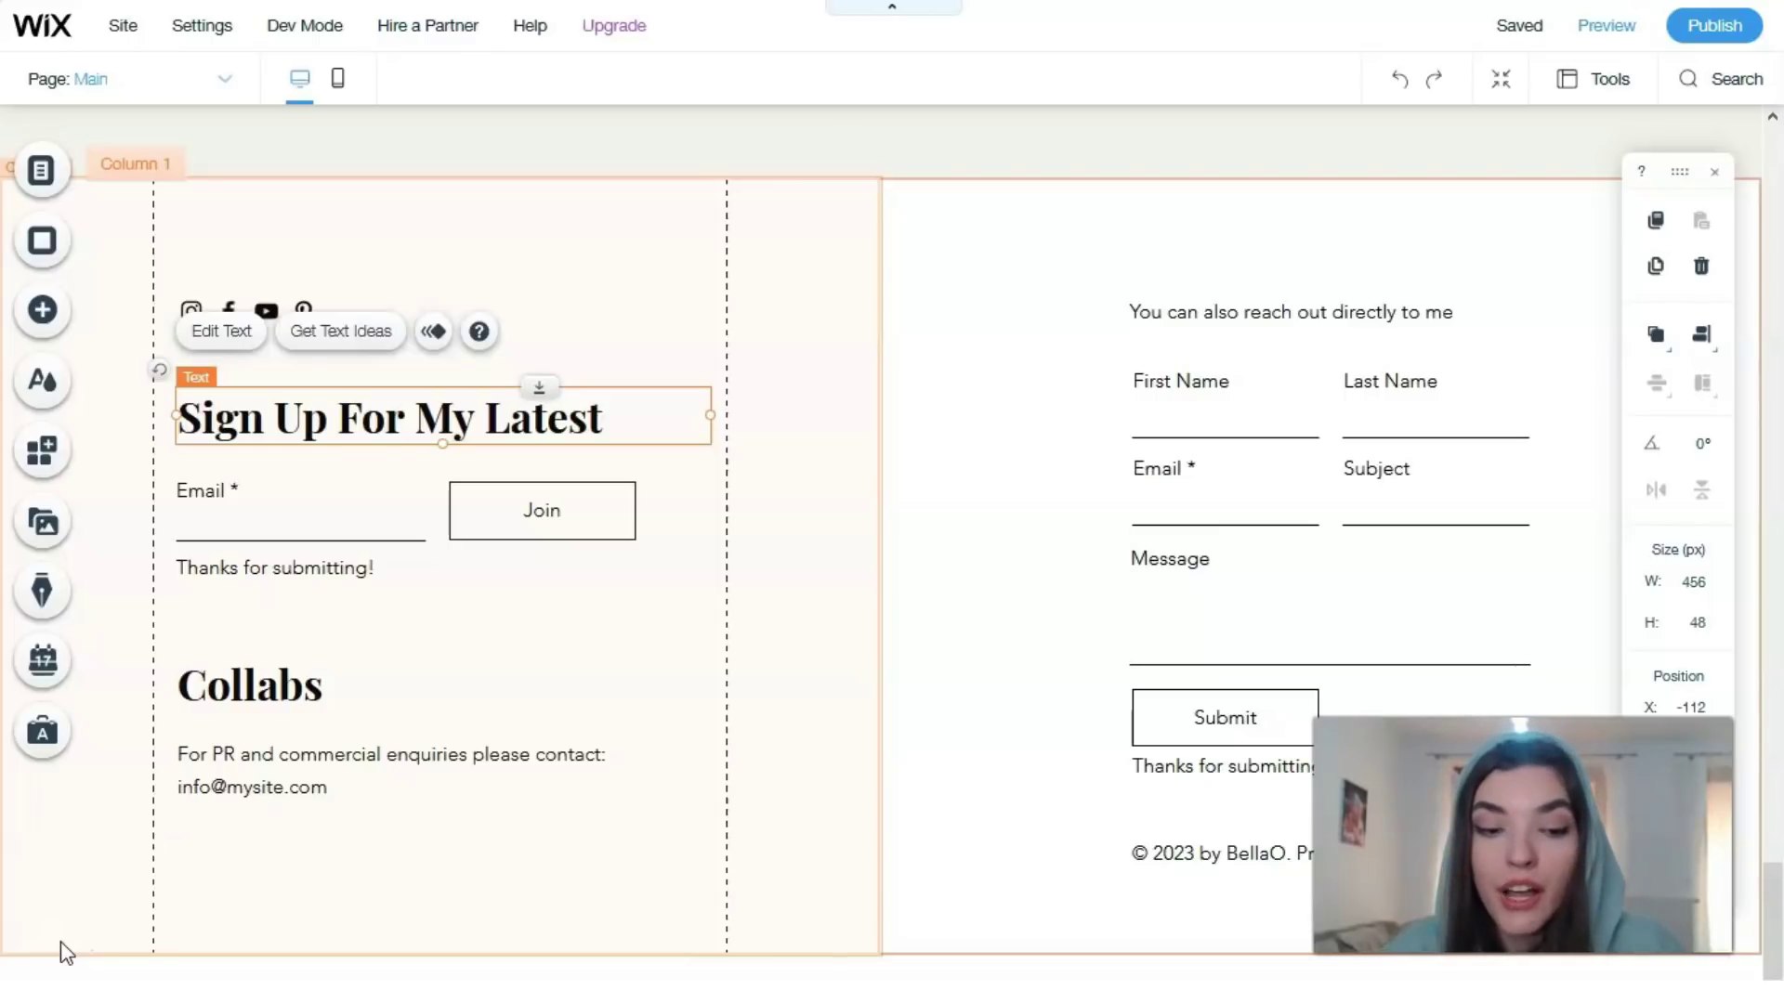
click(60, 941)
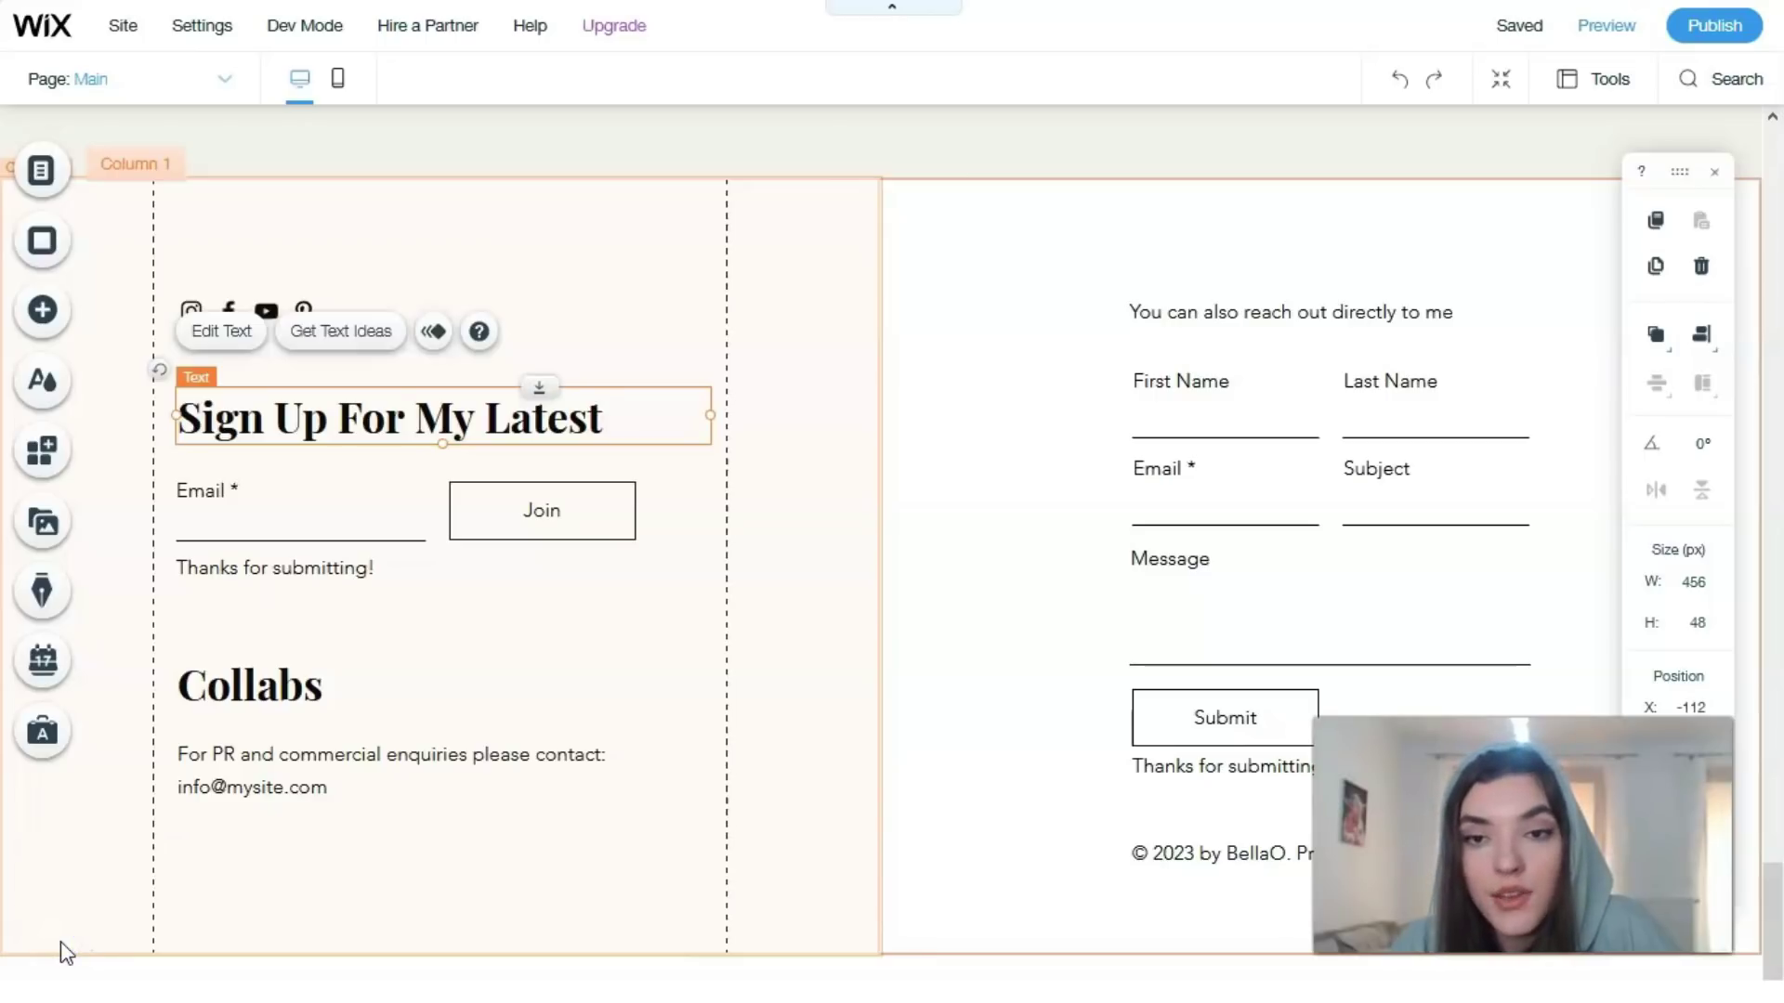